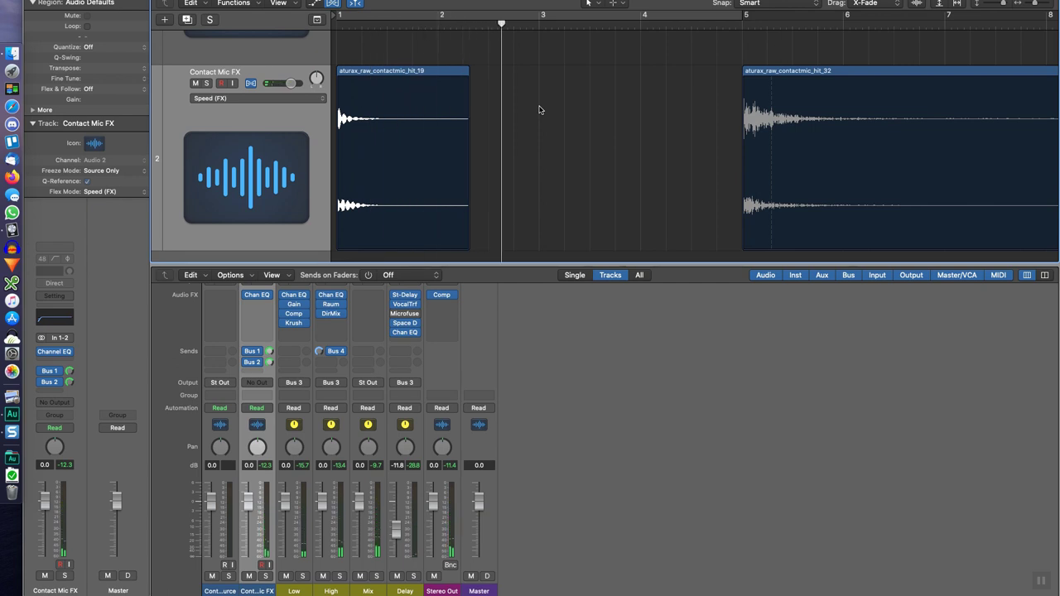
Mute the Delay channel and play the aturax_raw_contactmic_hit_32 region from bar 5
{"action": "key", "text": "space"}
{"action": "left_click", "coordinate": [743, 27]}
{"action": "scroll", "coordinate": [646, 139], "scroll_direction": "right", "scroll_amount": 5}
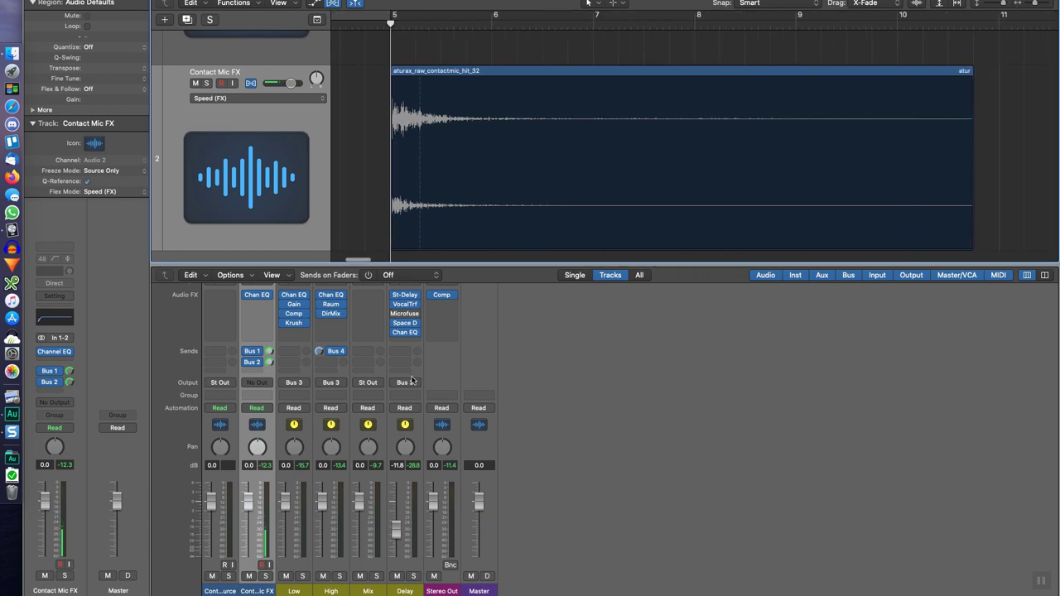
{"action": "left_click", "coordinate": [397, 576]}
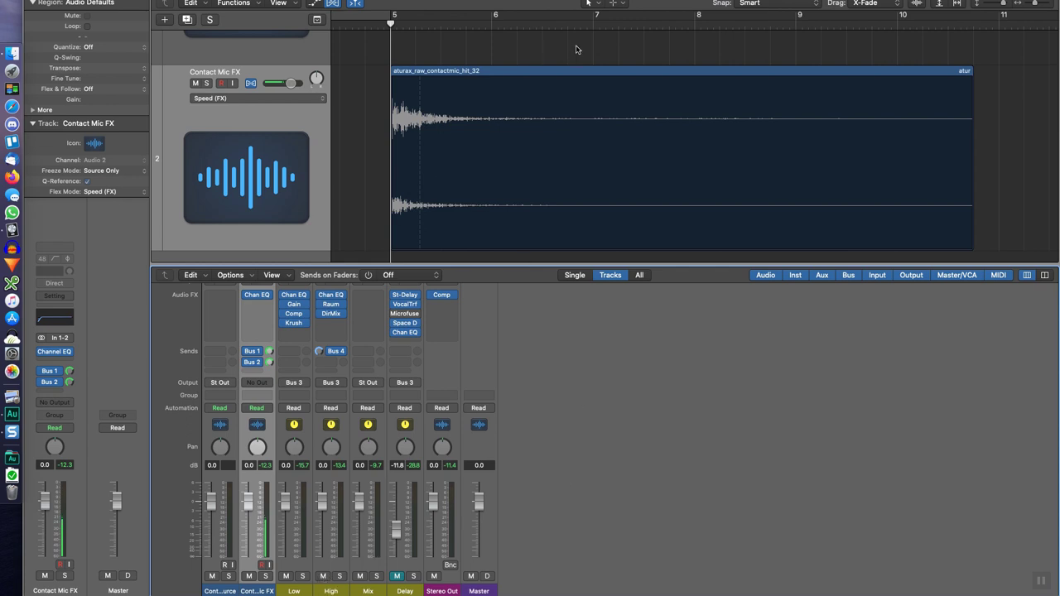
{"action": "key", "text": "space"}
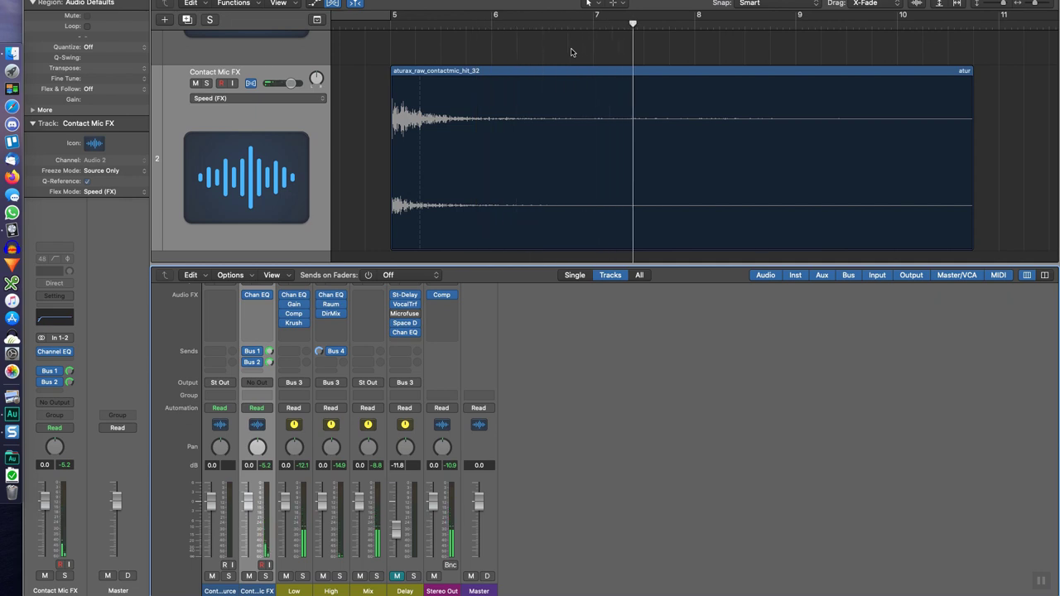
Return the playhead to the start of the project at bar 1
{"action": "left_click", "coordinate": [396, 48]}
{"action": "scroll", "coordinate": [652, 94], "scroll_direction": "left", "scroll_amount": 10}
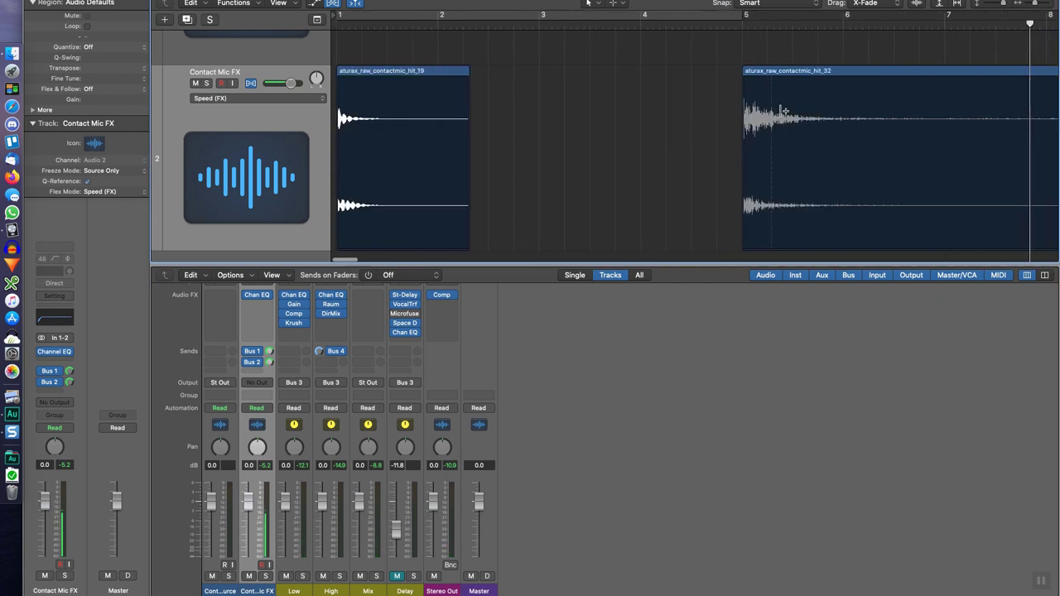
{"action": "left_click", "coordinate": [334, 33]}
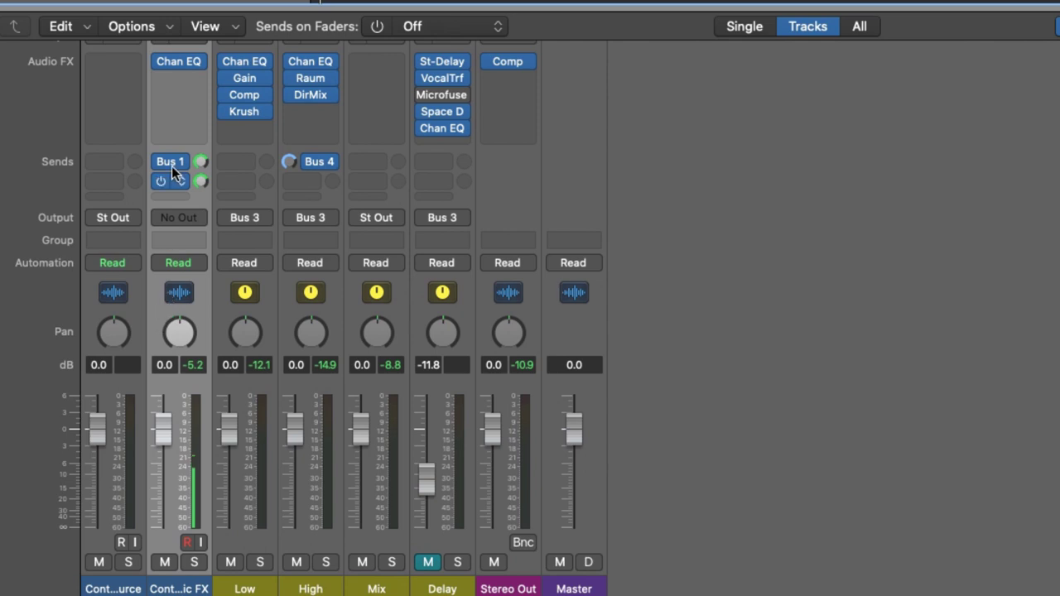
Examine the Contact Mic FX channel's Bus 1 and Bus 2 sends and the inputs of the receiving channels
{"action": "scroll", "coordinate": [190, 100], "scroll_direction": "up", "scroll_amount": 5}
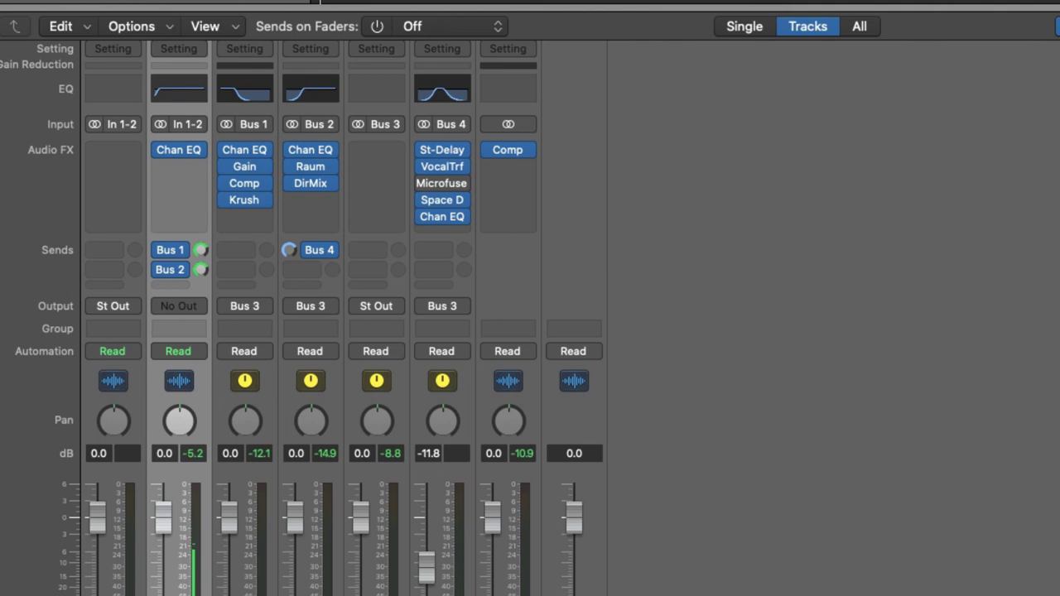
{"action": "mouse_move", "coordinate": [188, 246]}
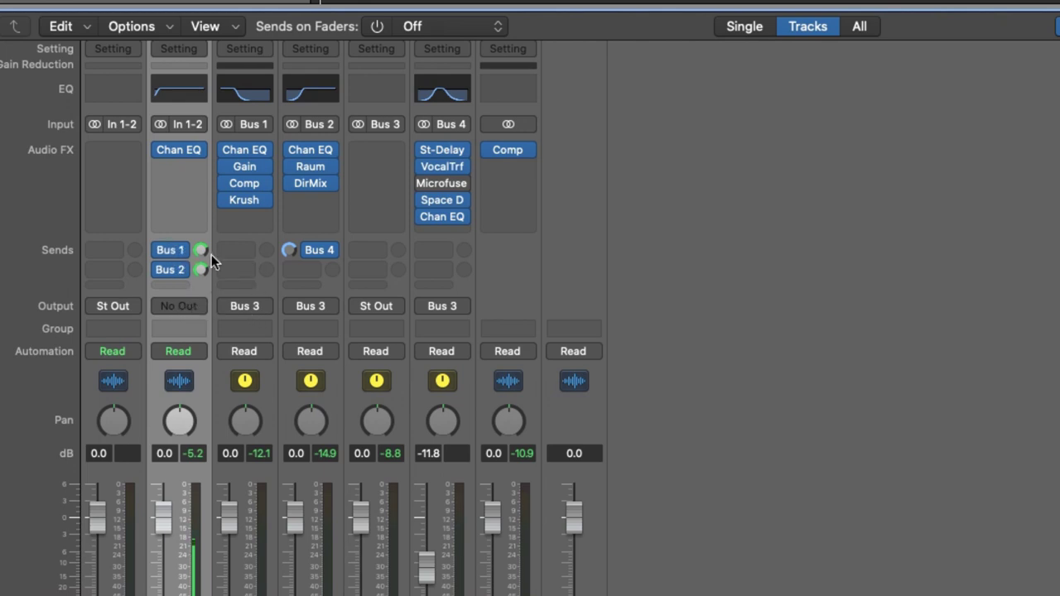
{"action": "scroll", "coordinate": [247, 273], "scroll_direction": "down", "scroll_amount": 5}
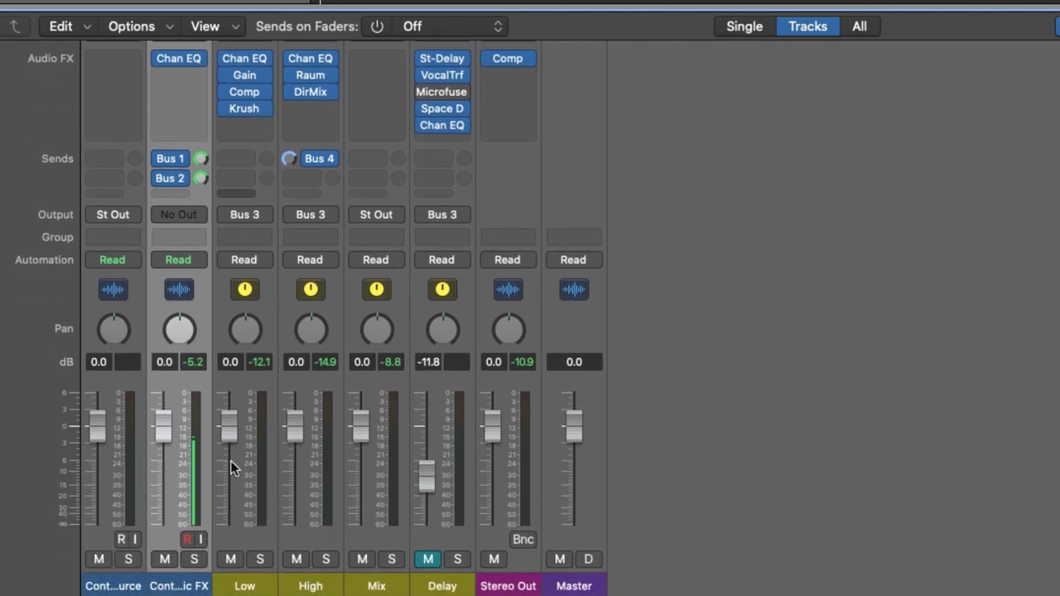
Select the Low channel strip and inspect its Channel EQ curve, closing the plug-in window when finished
{"action": "left_click", "coordinate": [240, 538]}
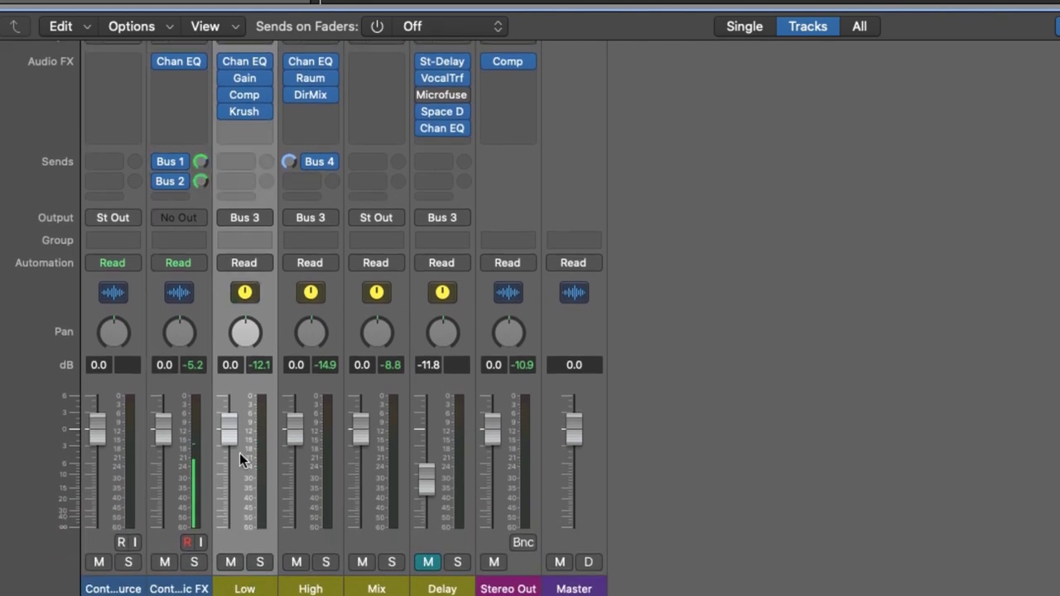
{"action": "scroll", "coordinate": [233, 176], "scroll_direction": "up", "scroll_amount": 4}
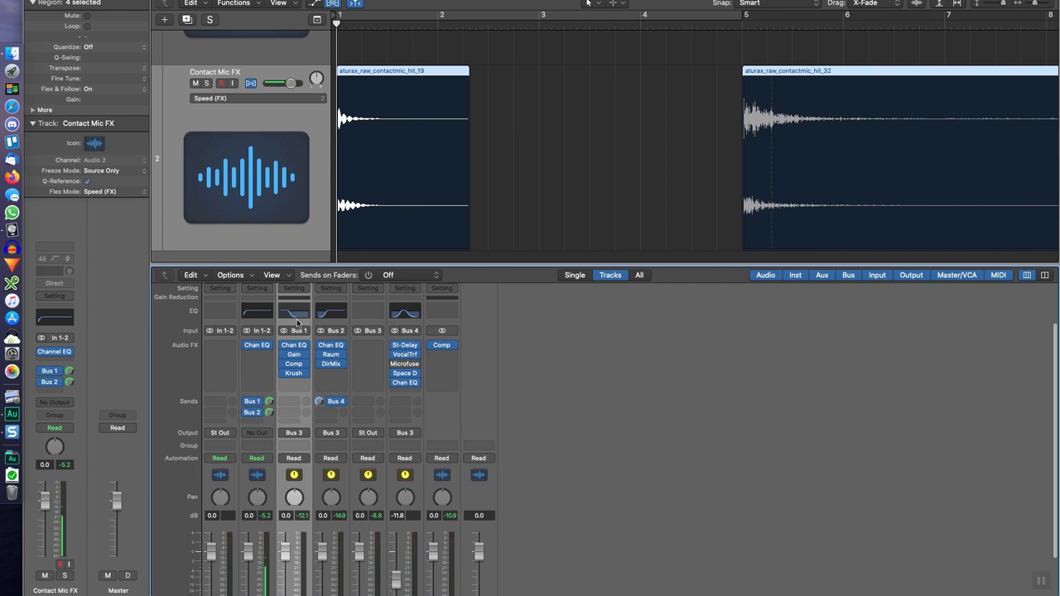
{"action": "left_click", "coordinate": [276, 196]}
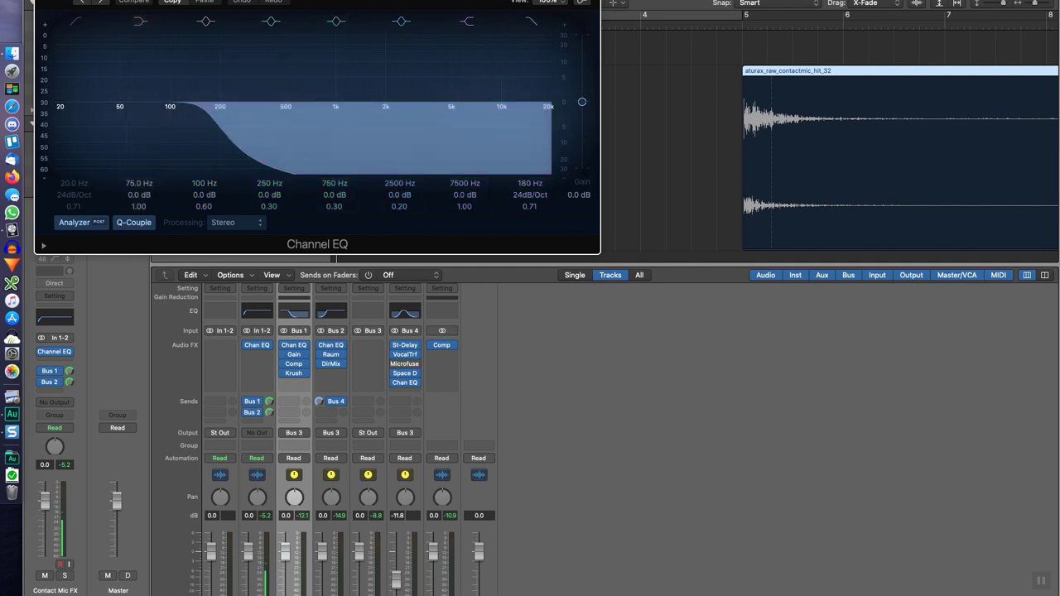
{"action": "key", "text": "super+w"}
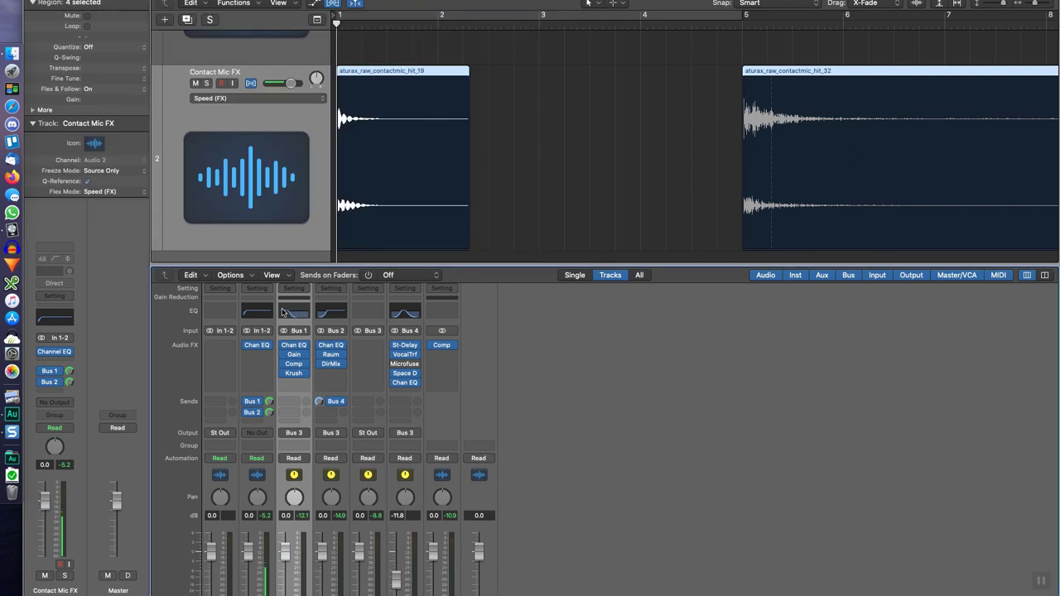
Inspect the Gain plug-in's mono setting on the Low channel and close its window
{"action": "left_click", "coordinate": [293, 354]}
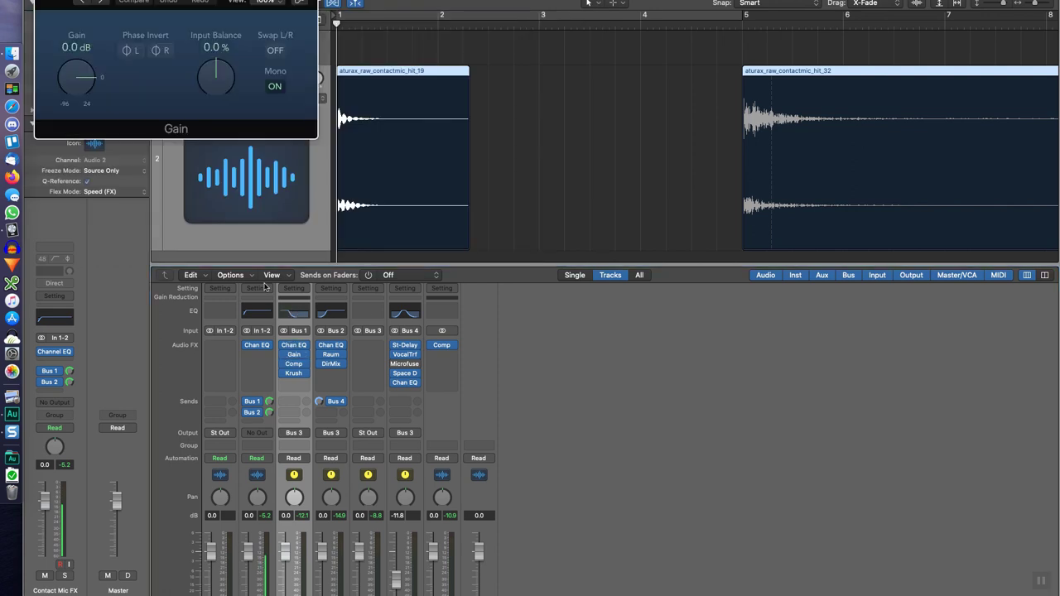
{"action": "left_click_drag", "start_coordinate": [251, 1], "coordinate": [307, 31]}
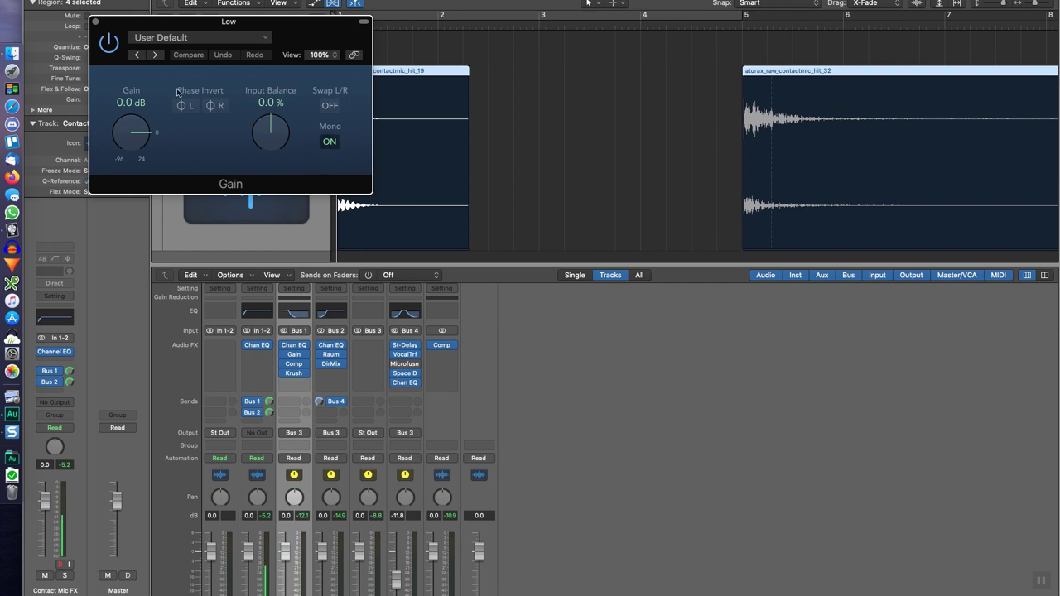
{"action": "left_click", "coordinate": [95, 23]}
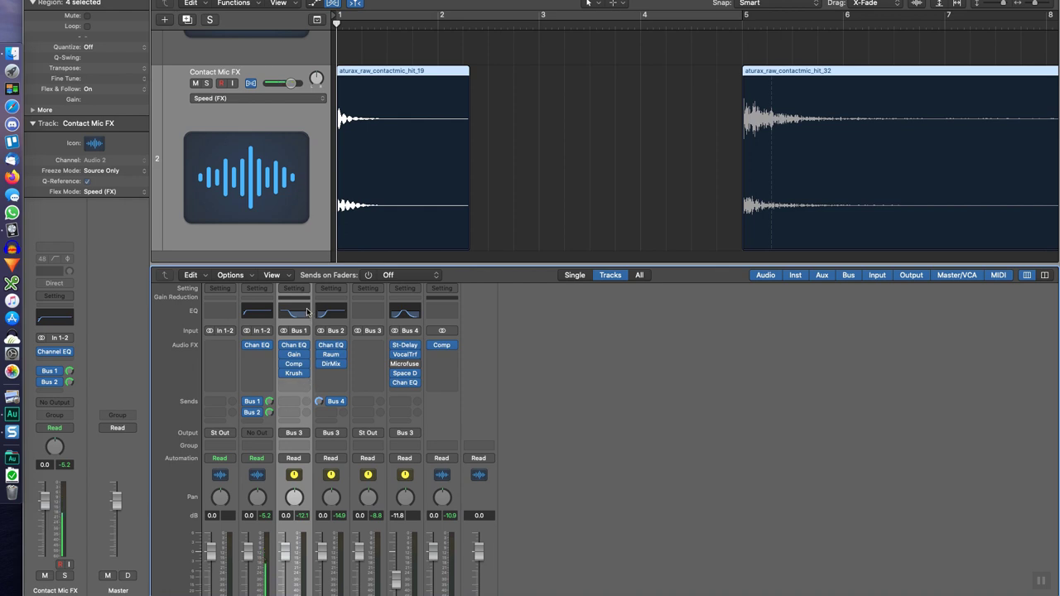
Open the Low channel's Compressor, place its window clear of the timeline ruler and examine its settings
{"action": "left_click", "coordinate": [295, 364]}
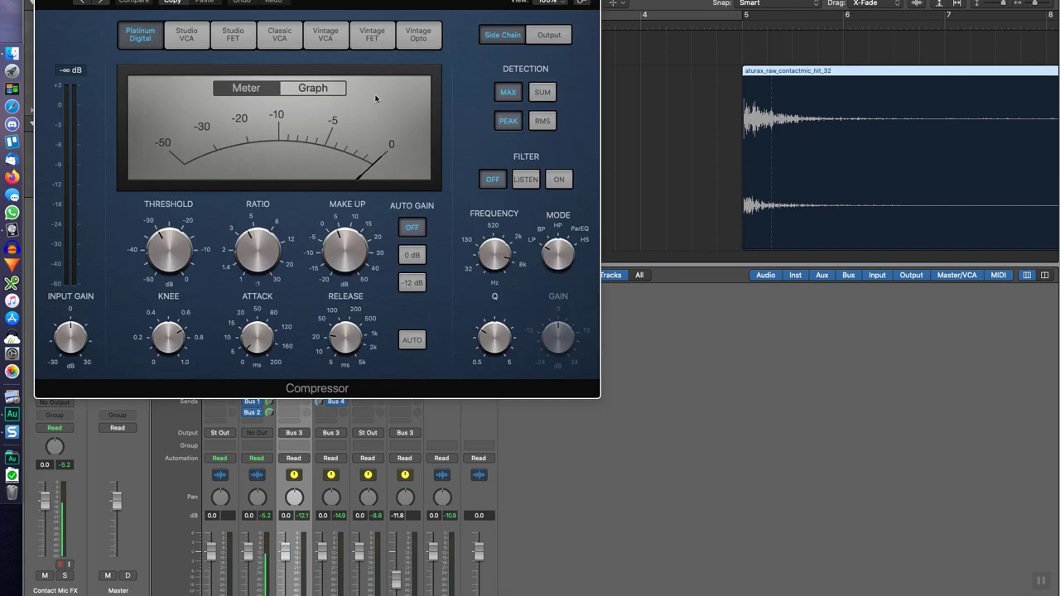
{"action": "left_click_drag", "start_coordinate": [334, 1], "coordinate": [480, 126]}
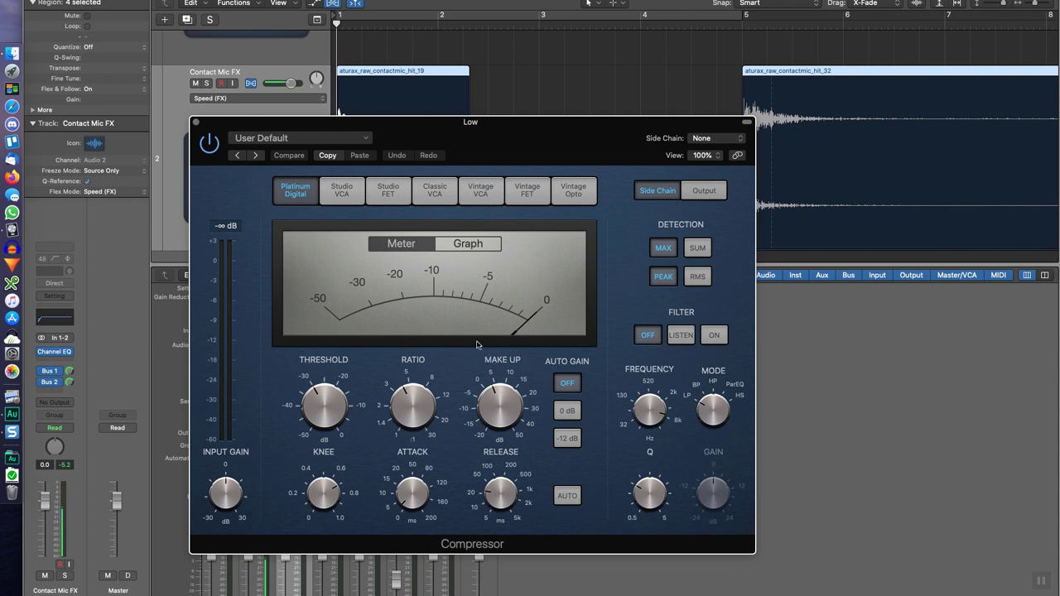
{"action": "mouse_move", "coordinate": [415, 404]}
{"action": "left_click_drag", "start_coordinate": [467, 125], "coordinate": [464, 154]}
Play the aturax_raw_contactmic_hit_32 region while watching the Compressor's meter, and close the plug-in
{"action": "left_click_drag", "start_coordinate": [341, 26], "coordinate": [735, 31]}
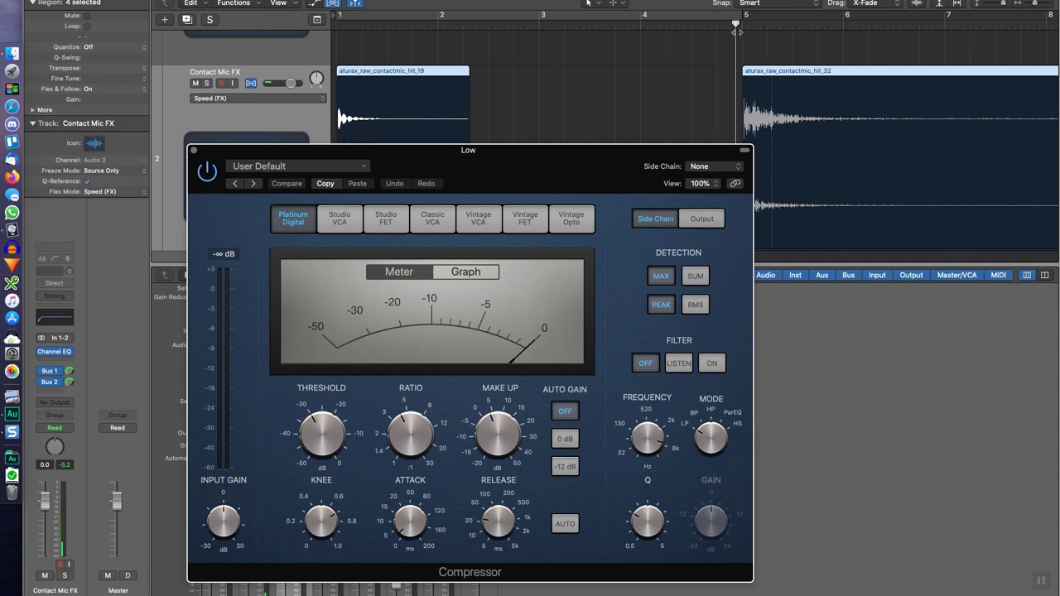
{"action": "scroll", "coordinate": [614, 124], "scroll_direction": "right", "scroll_amount": 5}
{"action": "left_click_drag", "start_coordinate": [611, 159], "coordinate": [746, 156]}
{"action": "key", "text": "space"}
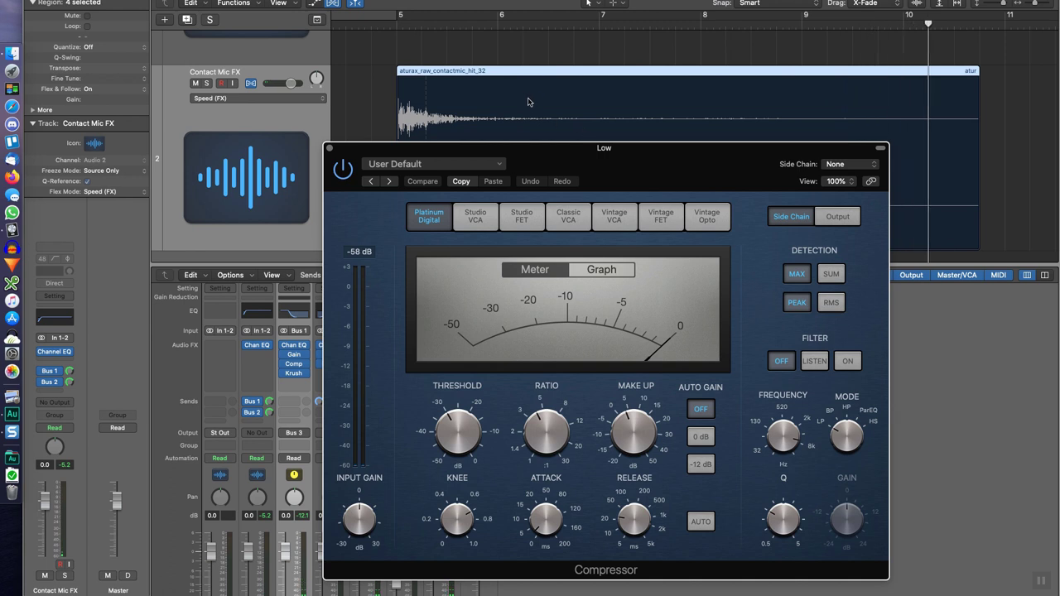
{"action": "left_click", "coordinate": [329, 149]}
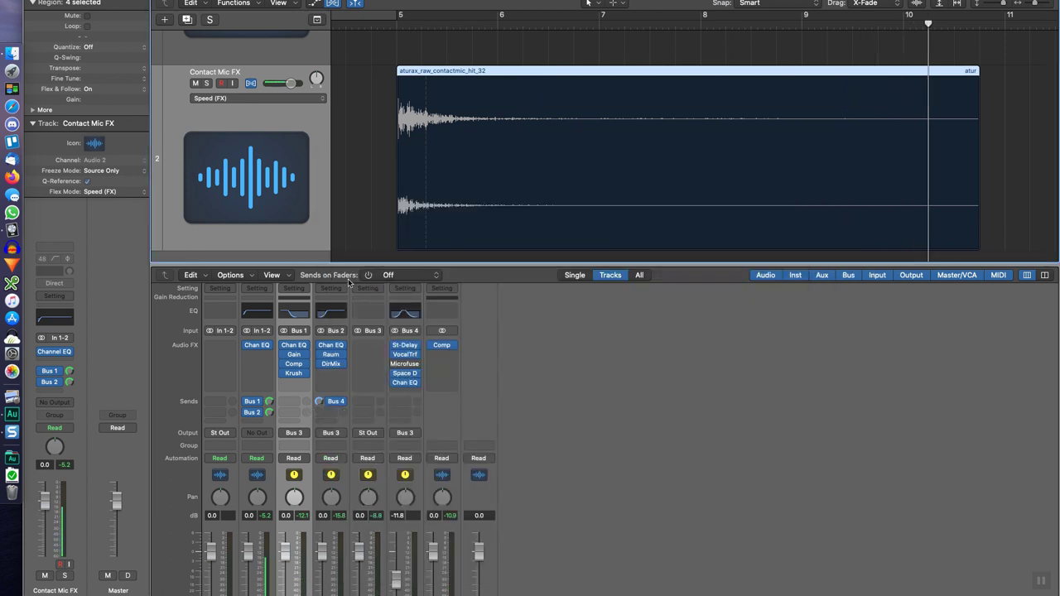
Set the playhead to bar 5 and open the Low channel's Krush plug-in, placing its window beside the channel strips
{"action": "scroll", "coordinate": [422, 213], "scroll_direction": "left", "scroll_amount": 5}
{"action": "scroll", "coordinate": [568, 64], "scroll_direction": "right", "scroll_amount": 3}
{"action": "left_click", "coordinate": [609, 49]}
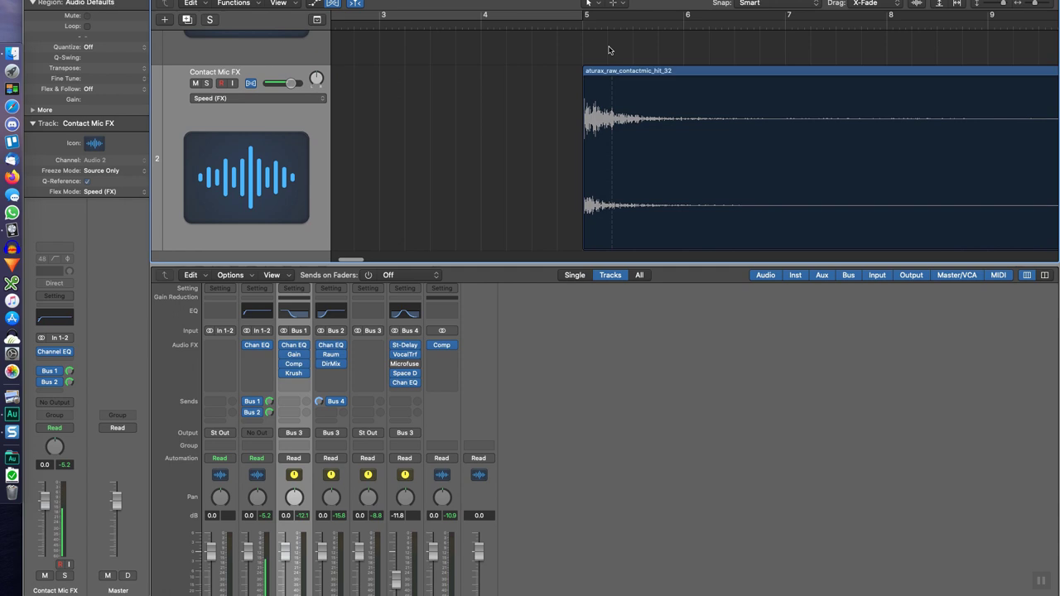
{"action": "left_click", "coordinate": [585, 25]}
{"action": "scroll", "coordinate": [547, 108], "scroll_direction": "right", "scroll_amount": 5}
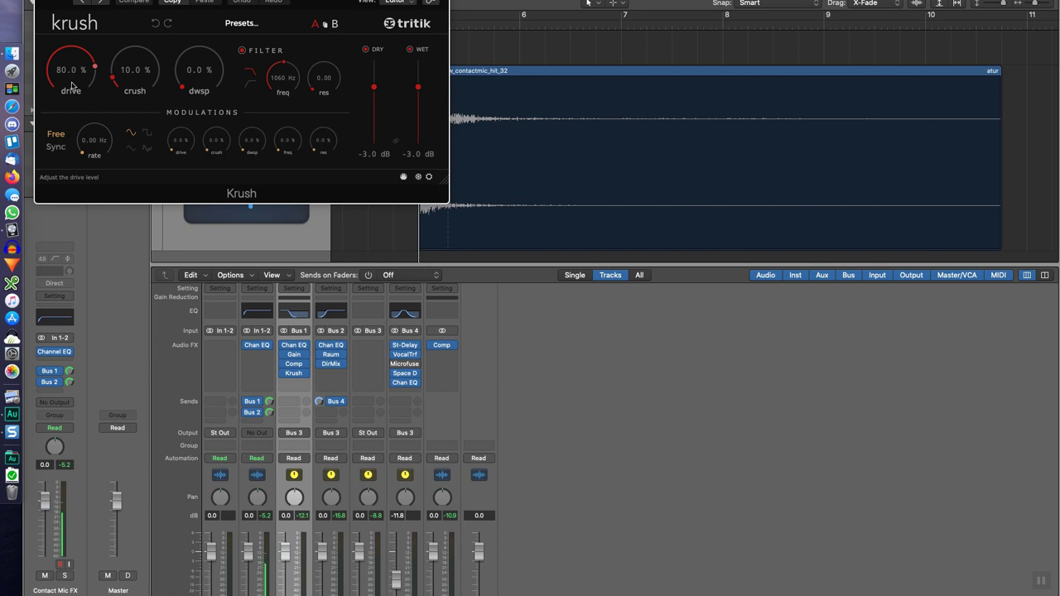
{"action": "left_click_drag", "start_coordinate": [309, 0], "coordinate": [823, 338]}
Bypass Krush and play the aturax_raw_contactmic_hit_32 region to hear the Low channel without distortion
{"action": "left_click", "coordinate": [569, 343]}
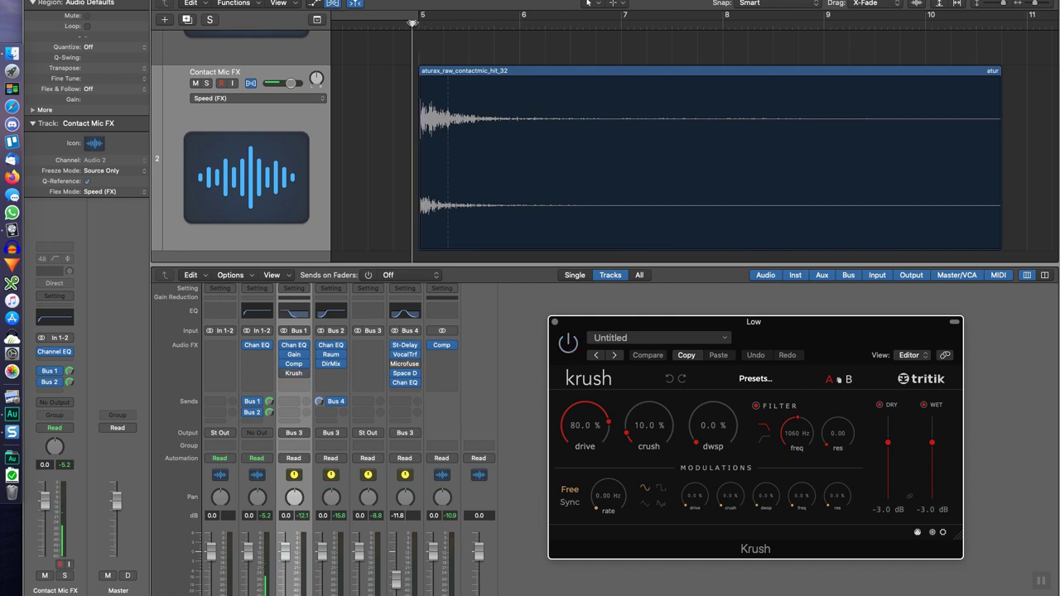
{"action": "left_click", "coordinate": [451, 37]}
{"action": "key", "text": "space"}
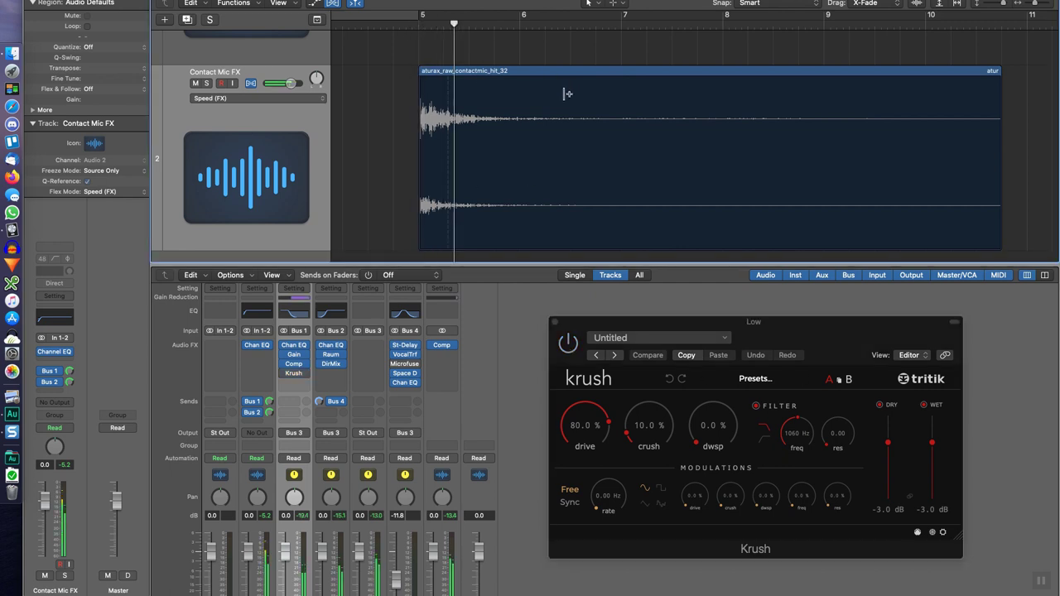
{"action": "key", "text": "space"}
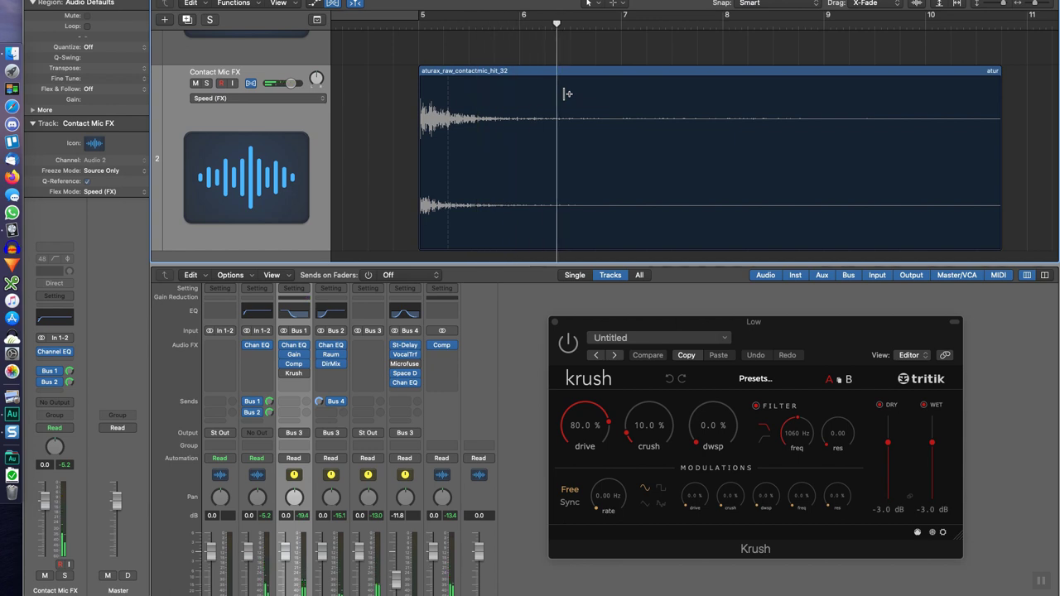
Re-enable Krush, play the same region again from bar 5 for comparison, and close the plug-in window
{"action": "left_click", "coordinate": [412, 23]}
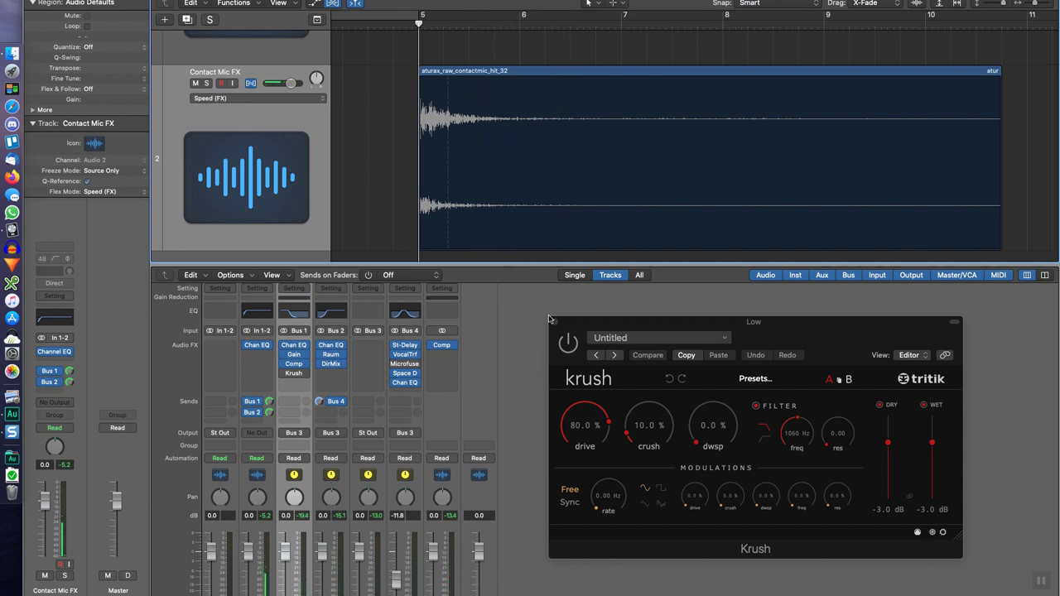
{"action": "left_click", "coordinate": [567, 341]}
{"action": "key", "text": "space"}
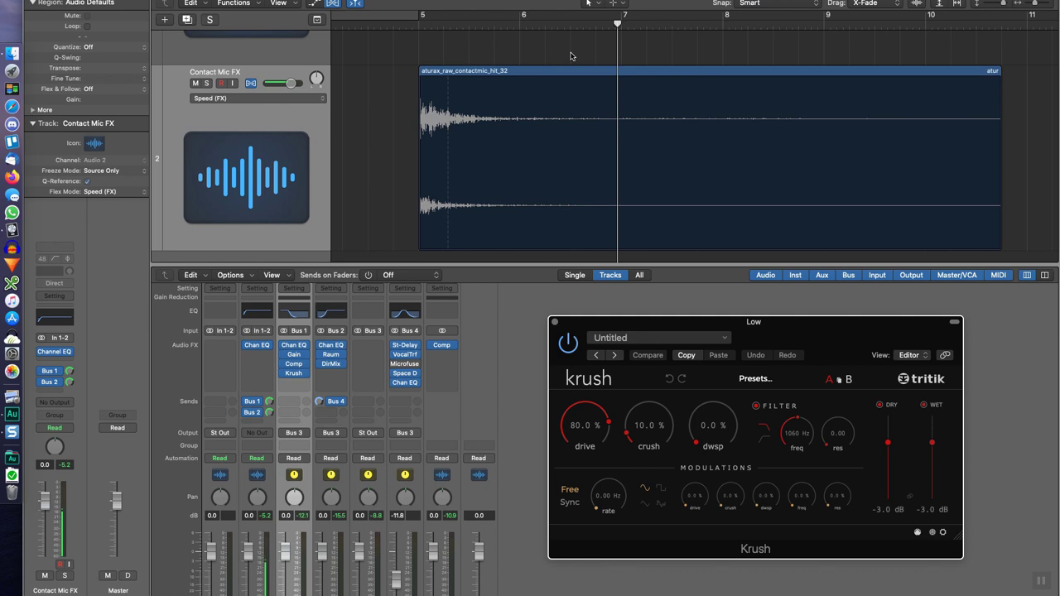
{"action": "left_click", "coordinate": [554, 321]}
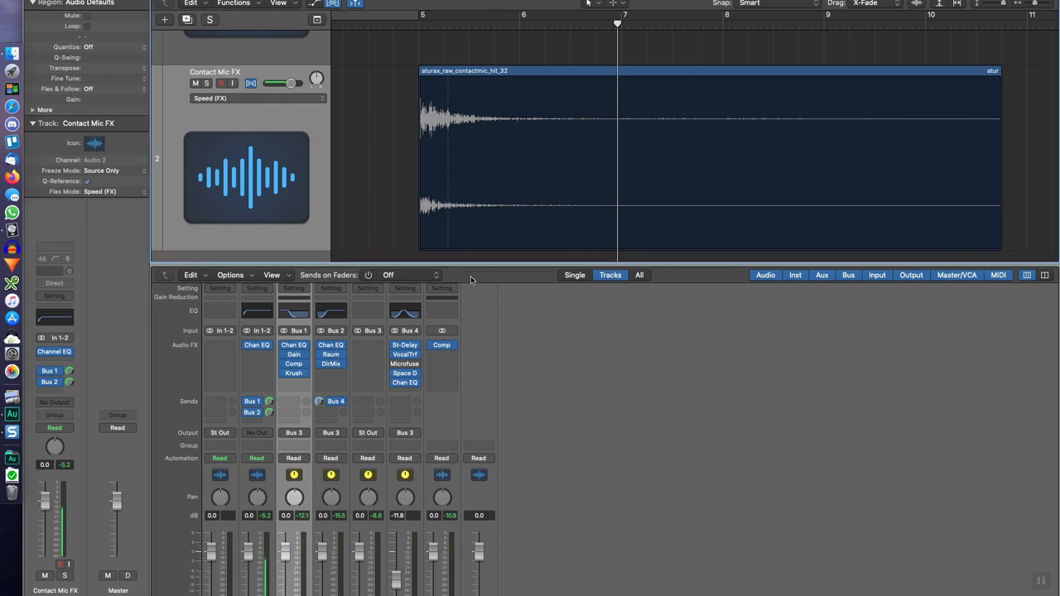
Select the Mix channel strip and examine how the Low and High channels route into it through Bus 3
{"action": "scroll", "coordinate": [426, 150], "scroll_direction": "left", "scroll_amount": 5}
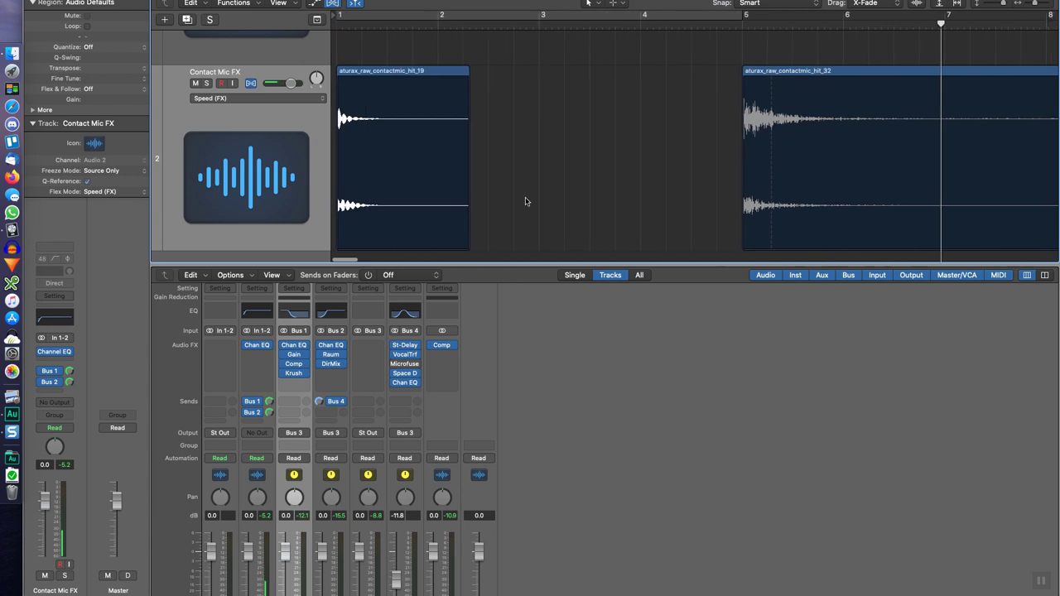
{"action": "scroll", "coordinate": [293, 450], "scroll_direction": "down", "scroll_amount": 1}
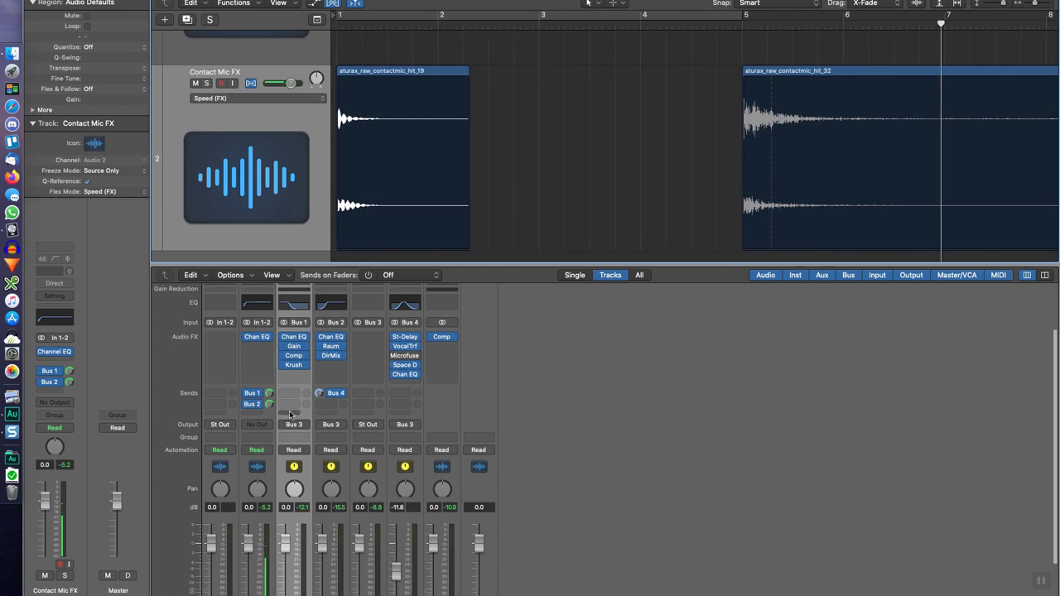
{"action": "scroll", "coordinate": [295, 430], "scroll_direction": "down", "scroll_amount": 3}
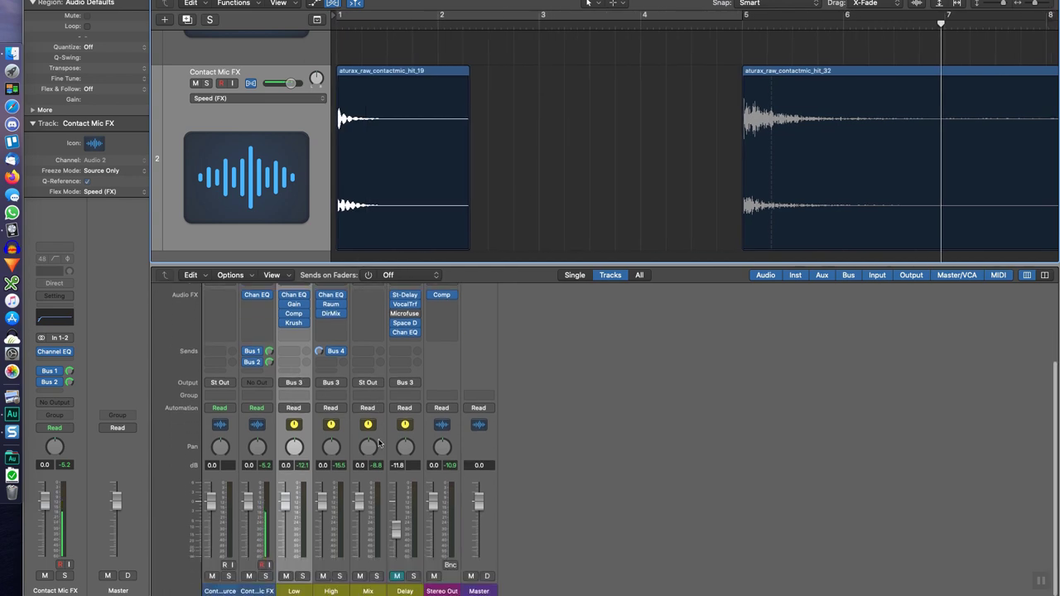
{"action": "left_click", "coordinate": [364, 564]}
{"action": "scroll", "coordinate": [363, 514], "scroll_direction": "up", "scroll_amount": 6}
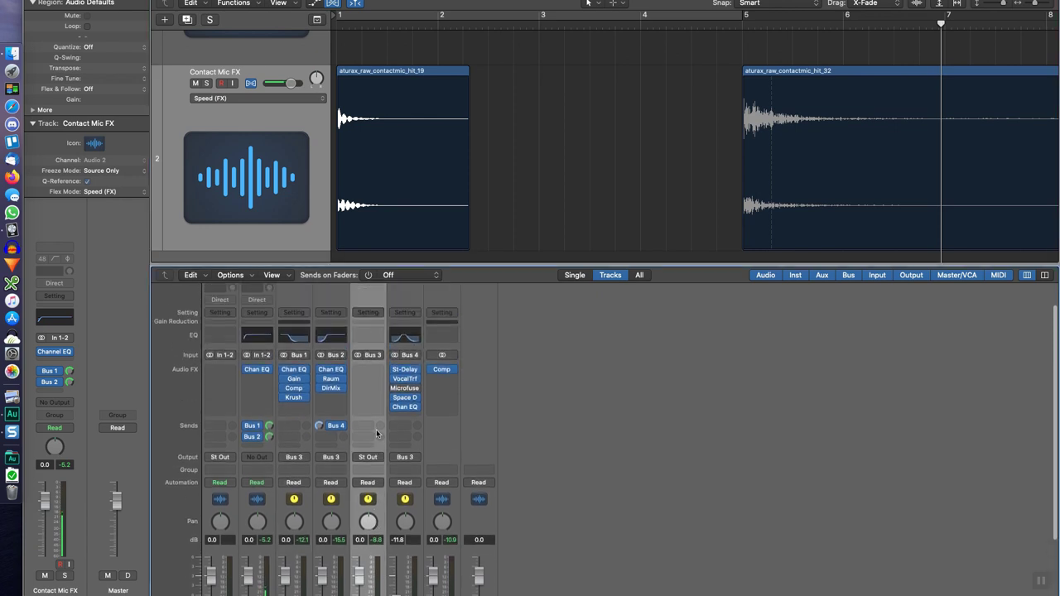
{"action": "scroll", "coordinate": [282, 412], "scroll_direction": "down", "scroll_amount": 6}
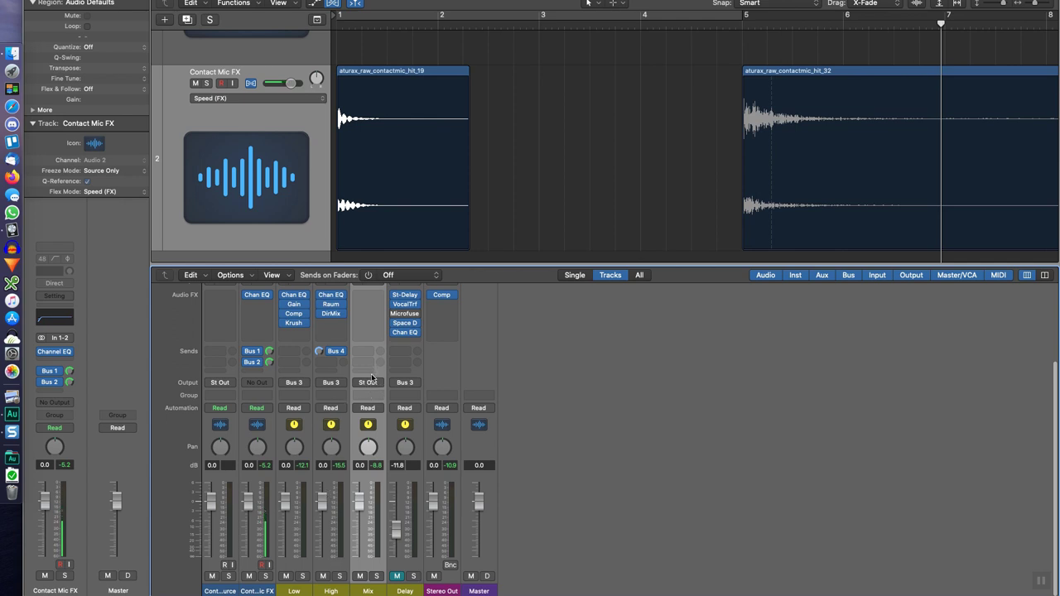
{"action": "scroll", "coordinate": [371, 374], "scroll_direction": "up", "scroll_amount": 2}
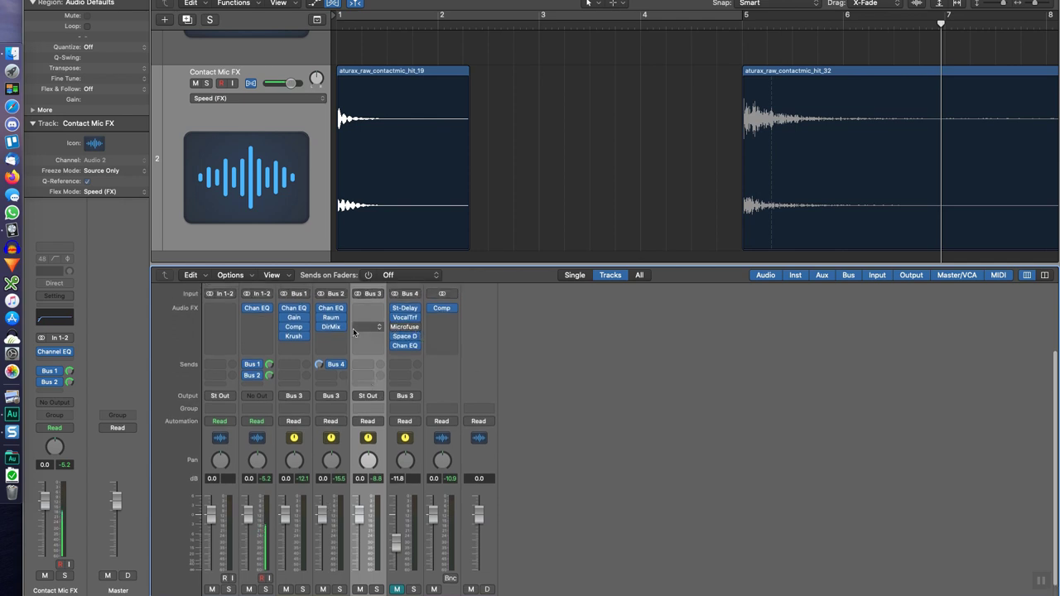
{"action": "scroll", "coordinate": [324, 580], "scroll_direction": "down", "scroll_amount": 3}
{"action": "scroll", "coordinate": [324, 592], "scroll_direction": "up", "scroll_amount": 1}
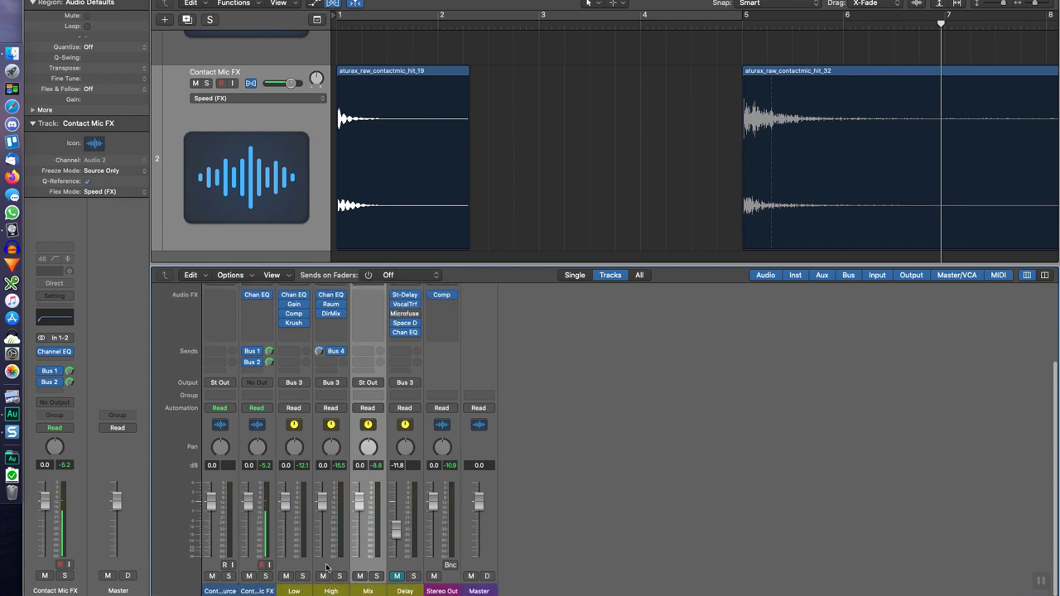
Select the High channel strip, examine the low-cut band in its Channel EQ, and close the EQ window
{"action": "left_click", "coordinate": [335, 587]}
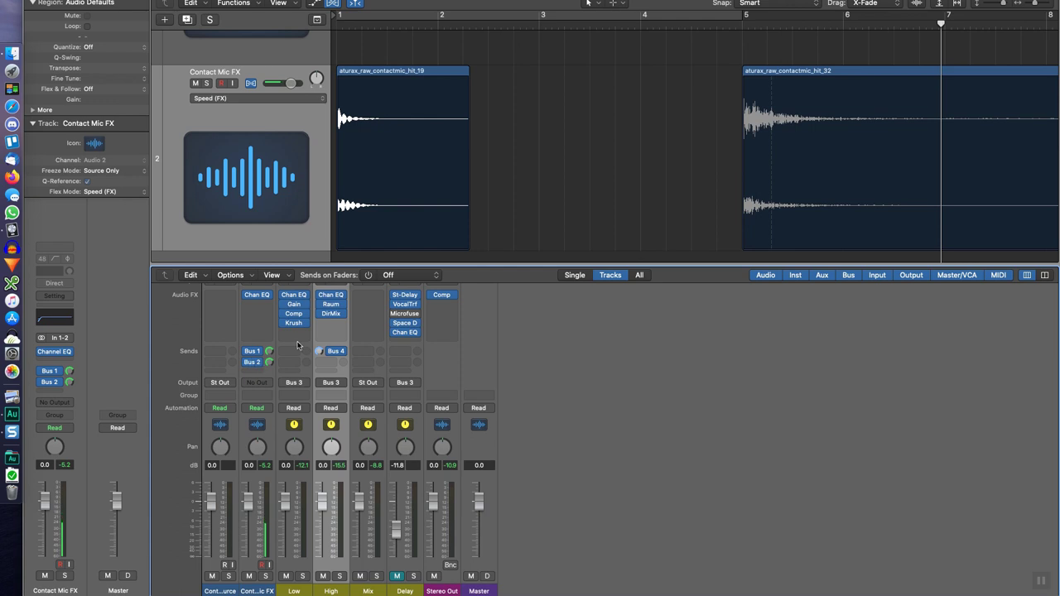
{"action": "scroll", "coordinate": [325, 335], "scroll_direction": "up", "scroll_amount": 8}
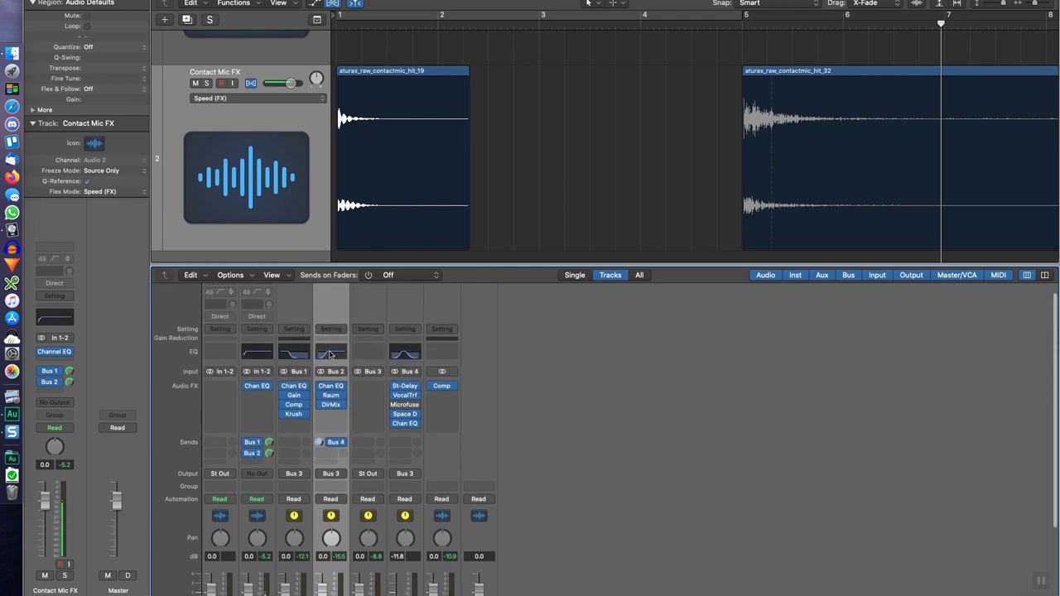
{"action": "left_click", "coordinate": [330, 355]}
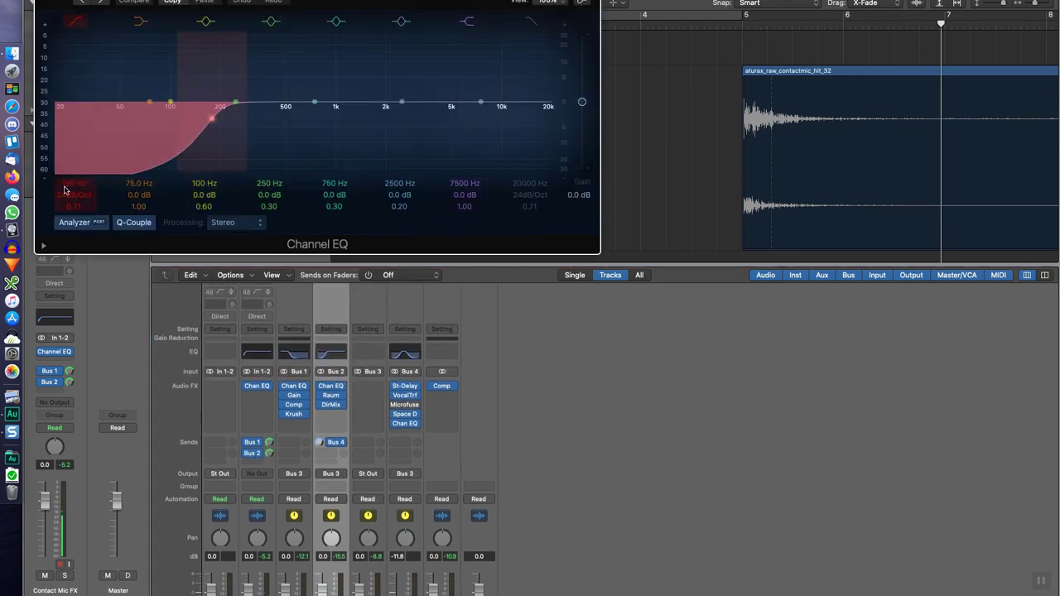
{"action": "key", "text": "super+w"}
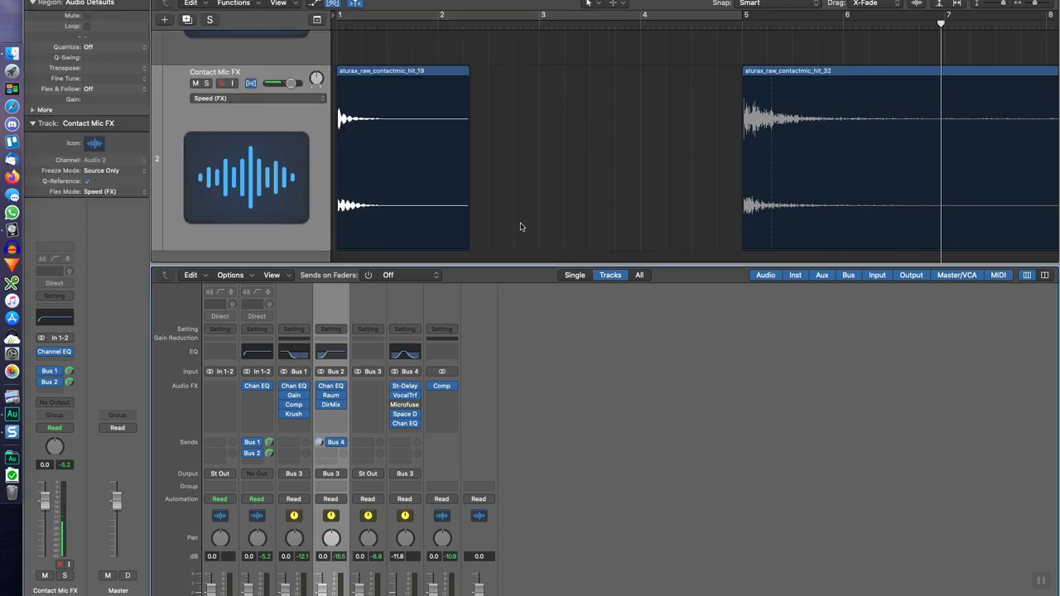
Open the High channel's Raum reverb and place its window beside the channel strips in the mixer
{"action": "mouse_move", "coordinate": [333, 397]}
{"action": "left_click", "coordinate": [331, 399]}
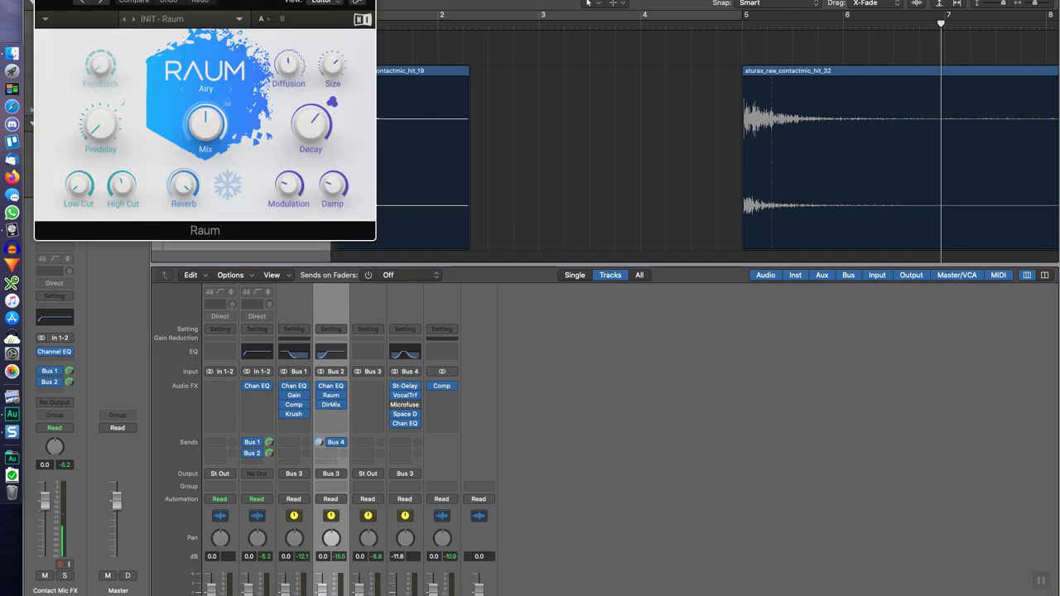
{"action": "left_click_drag", "start_coordinate": [260, 1], "coordinate": [762, 312]}
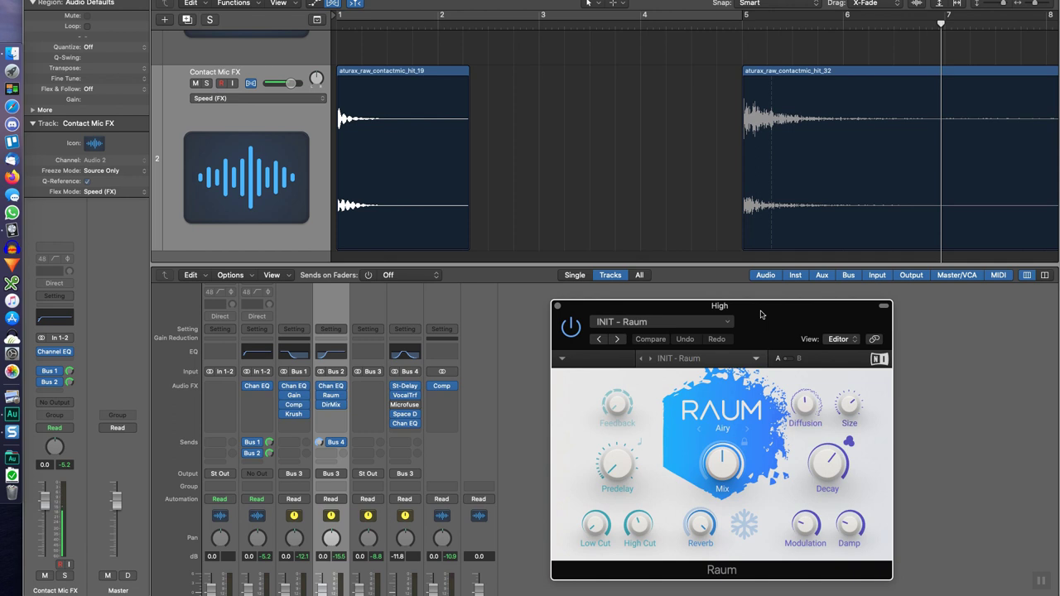
Open and close the Delay channel's Microfuse plug-in to view it, and return to the High channel's Raum controls
{"action": "left_click", "coordinate": [405, 405]}
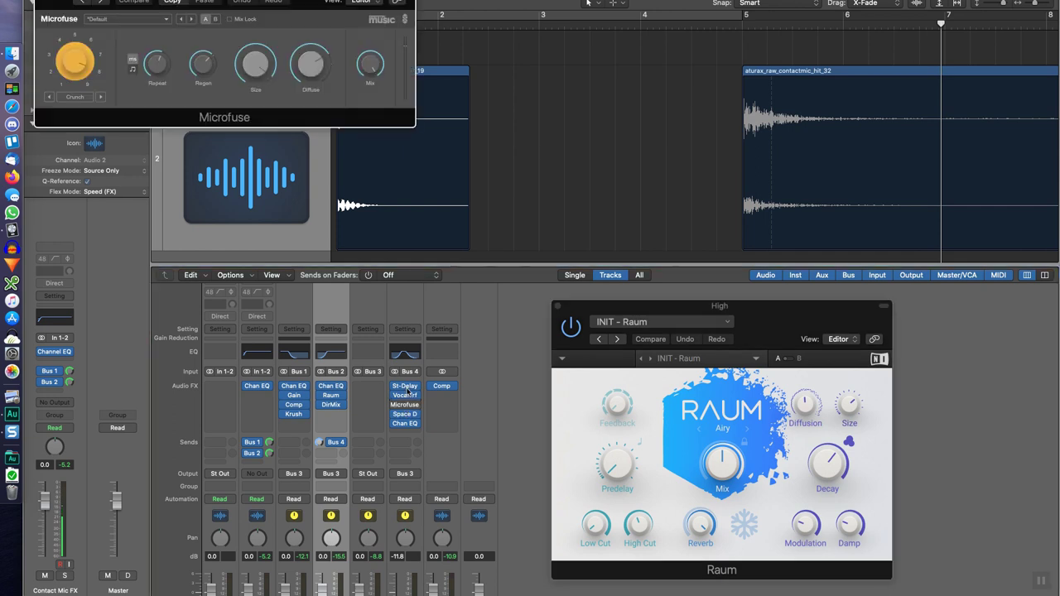
{"action": "left_click", "coordinate": [256, 89]}
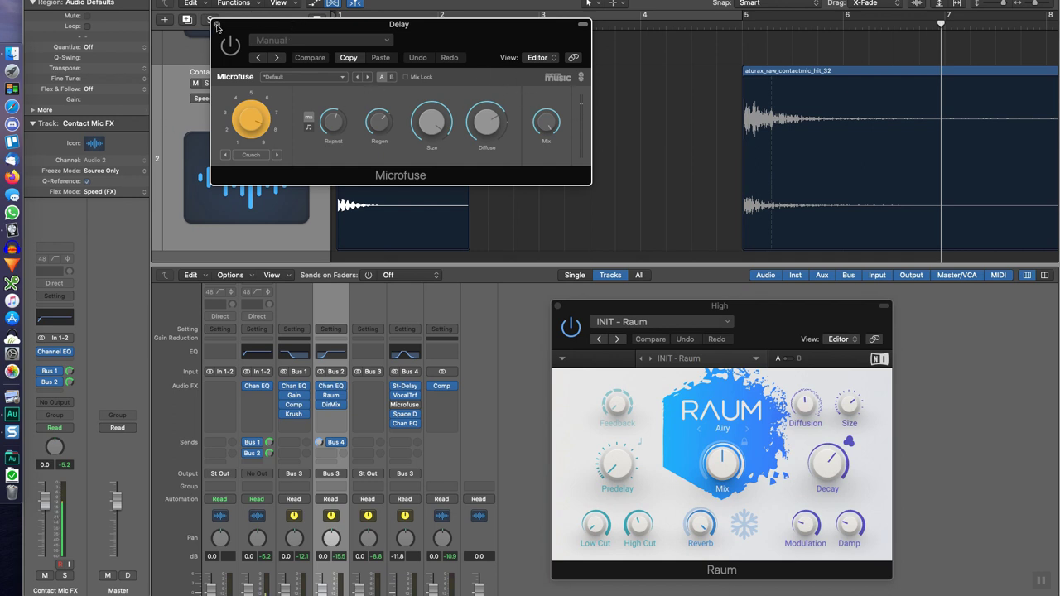
{"action": "left_click", "coordinate": [216, 25]}
{"action": "left_click_drag", "start_coordinate": [759, 316], "coordinate": [755, 318]}
{"action": "mouse_move", "coordinate": [848, 412]}
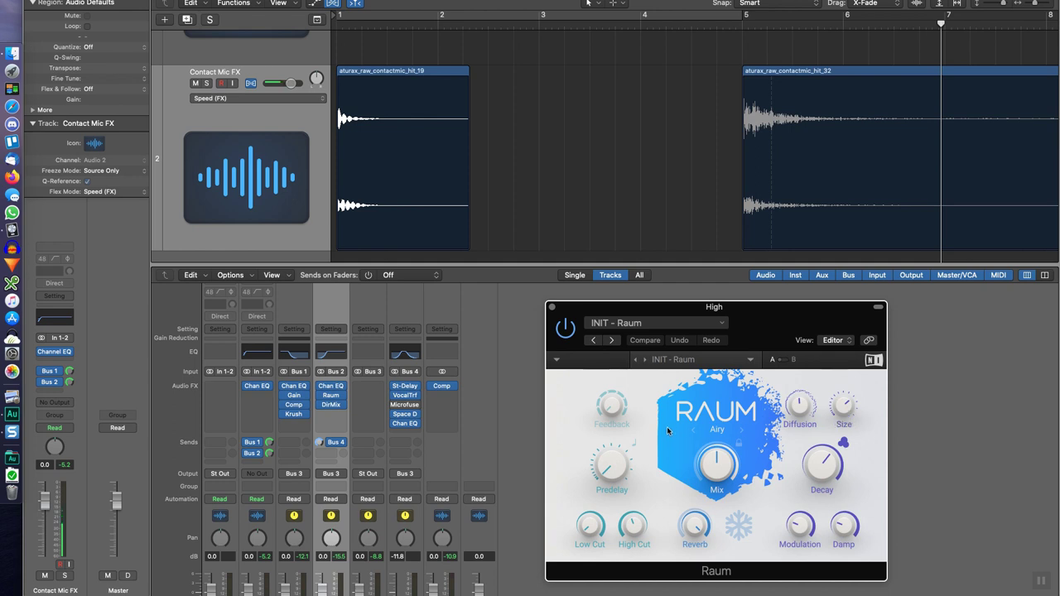
Bypass Raum and Krush and play the aturax_raw_contactmic_hit_19 region from bar 1
{"action": "left_click", "coordinate": [337, 24]}
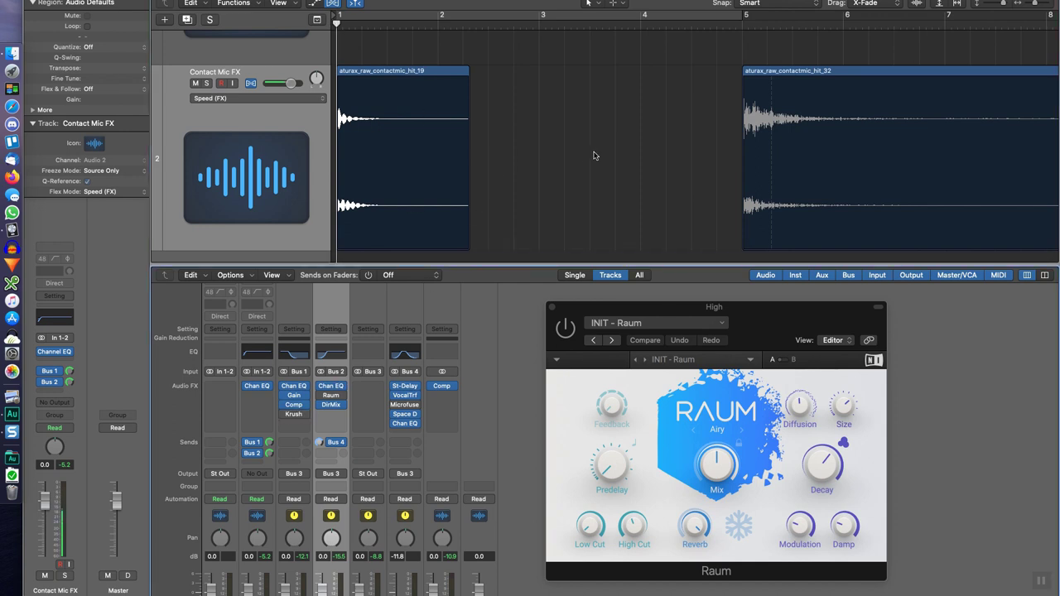
{"action": "key", "text": "space"}
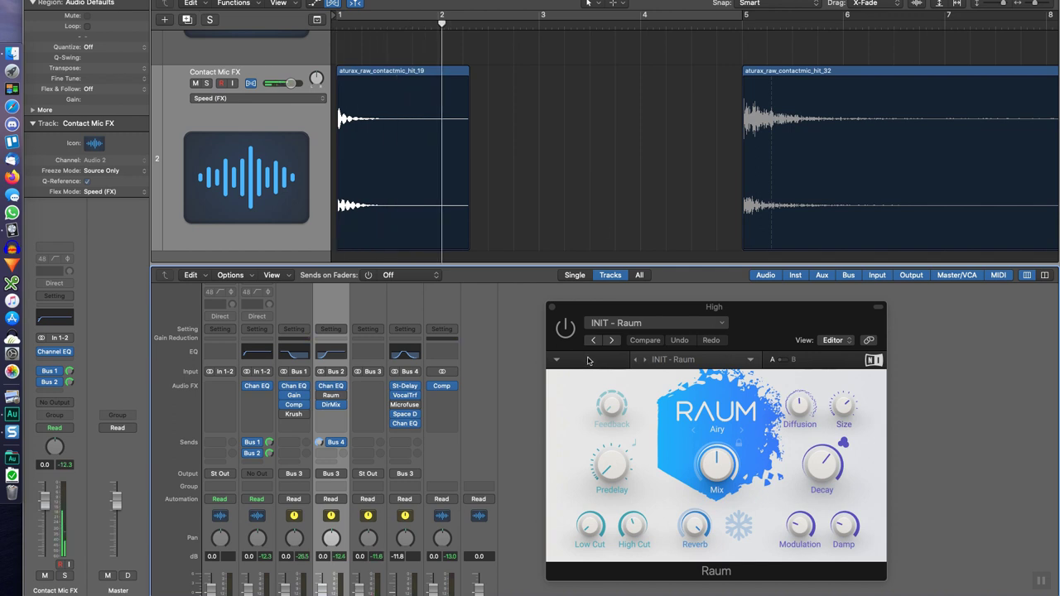
Re-enable Raum, play the aturax_raw_contactmic_hit_19 region again from bar 1 for comparison, and close the Raum window
{"action": "left_click", "coordinate": [566, 329]}
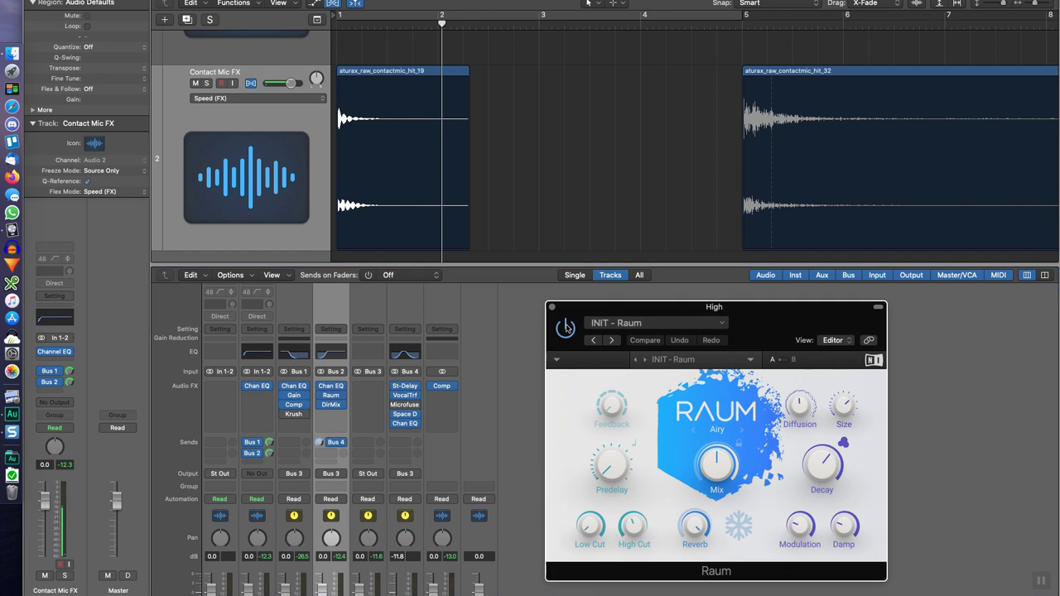
{"action": "left_click", "coordinate": [340, 25]}
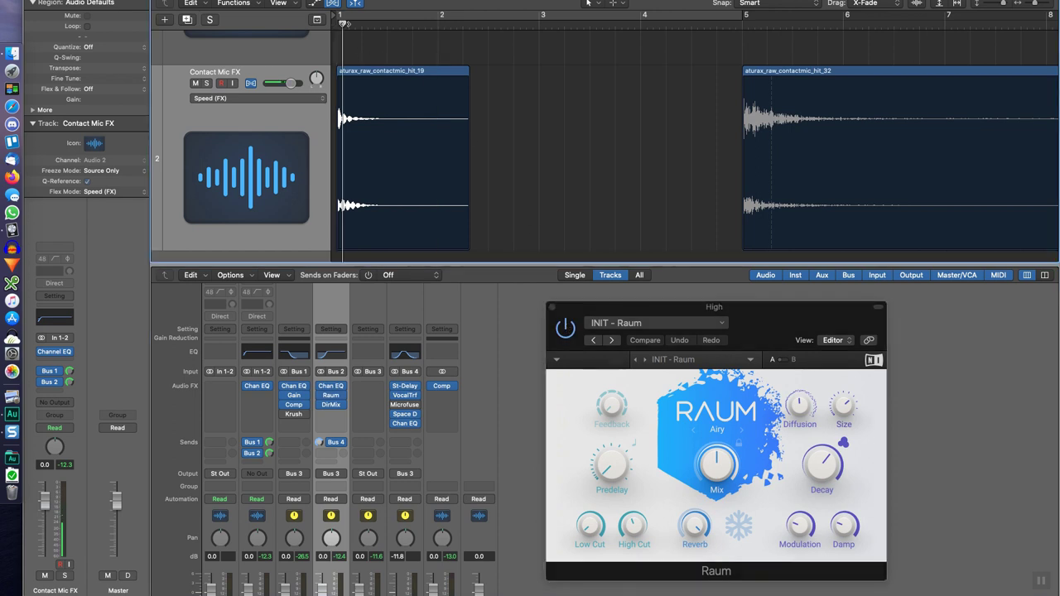
{"action": "key", "text": "space"}
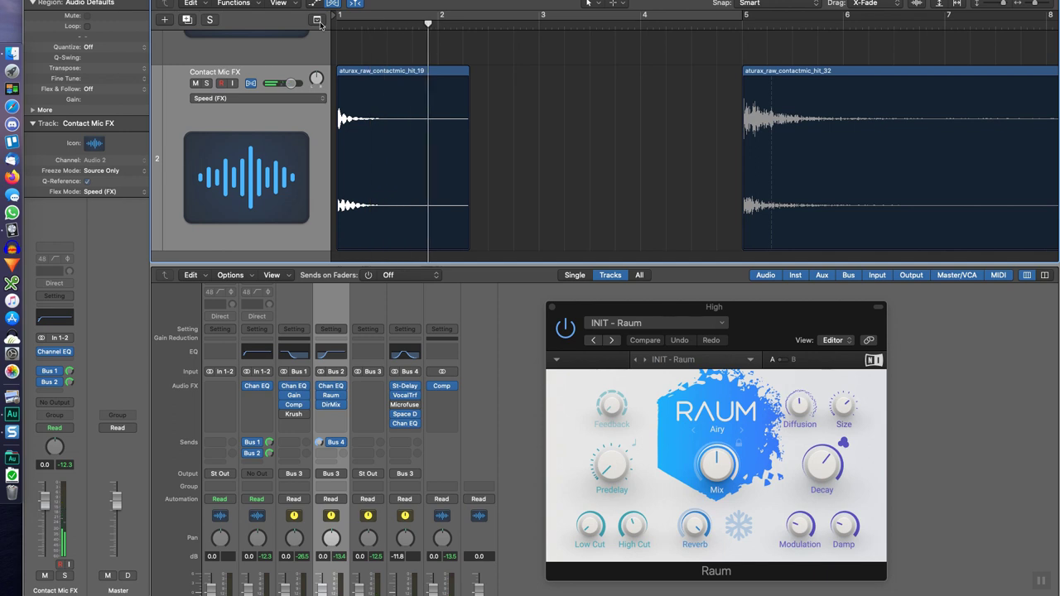
{"action": "key", "text": "space"}
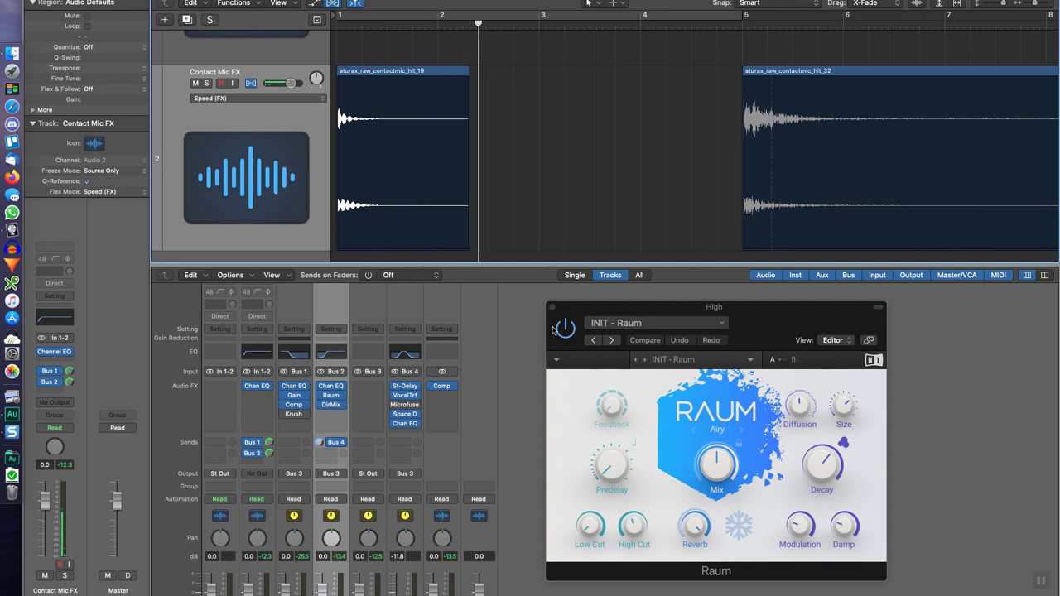
{"action": "left_click_drag", "start_coordinate": [721, 348], "coordinate": [657, 192]}
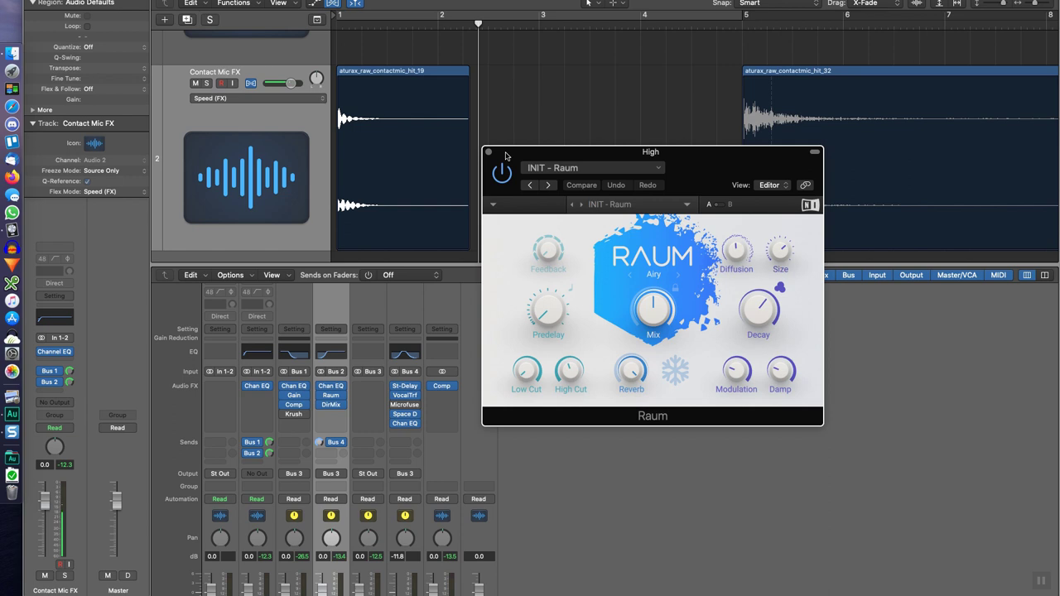
{"action": "left_click", "coordinate": [488, 152]}
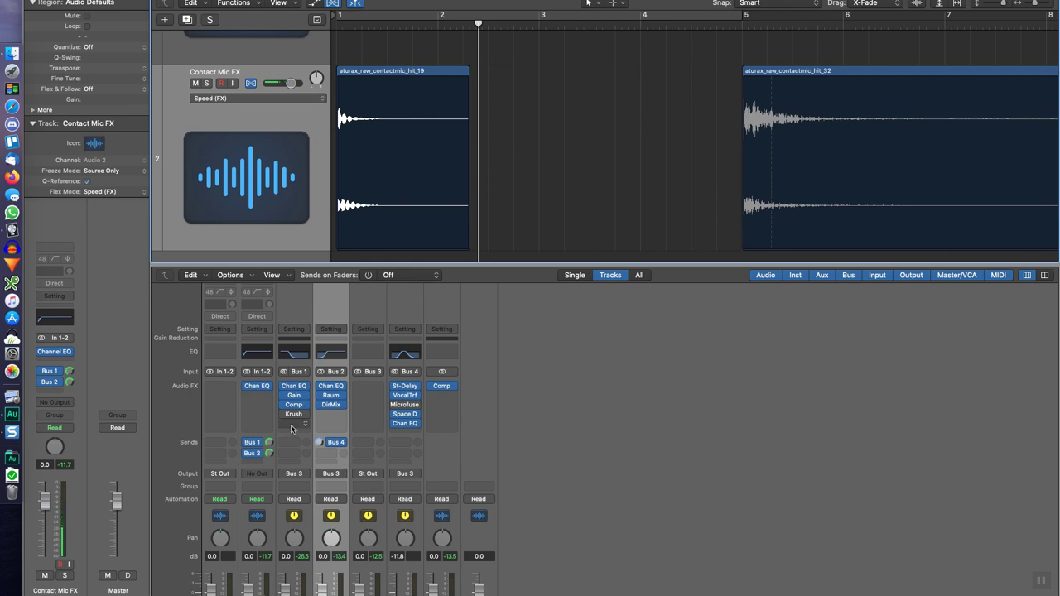
Re-enable Krush on the Low channel and examine the Direction Mixer settings on the High channel, closing the plug-in window
{"action": "mouse_move", "coordinate": [333, 408]}
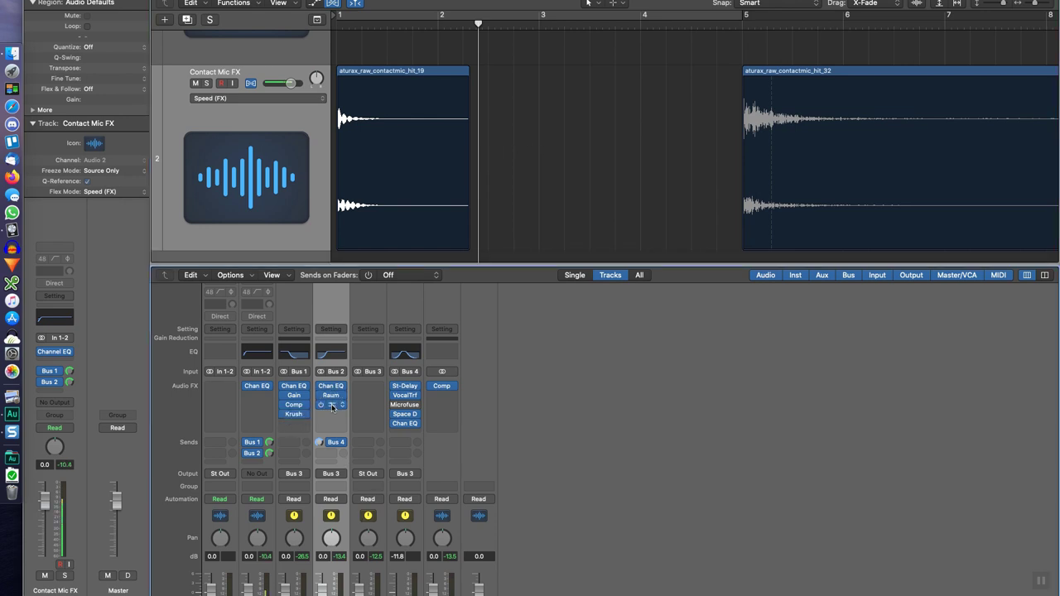
{"action": "left_click", "coordinate": [332, 407]}
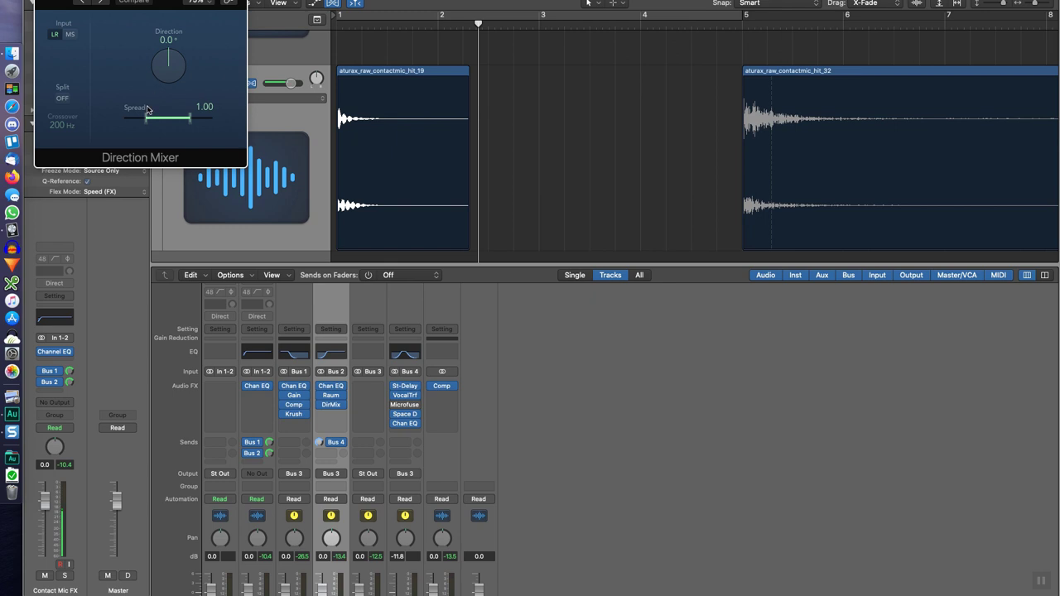
{"action": "left_click", "coordinate": [40, 1]}
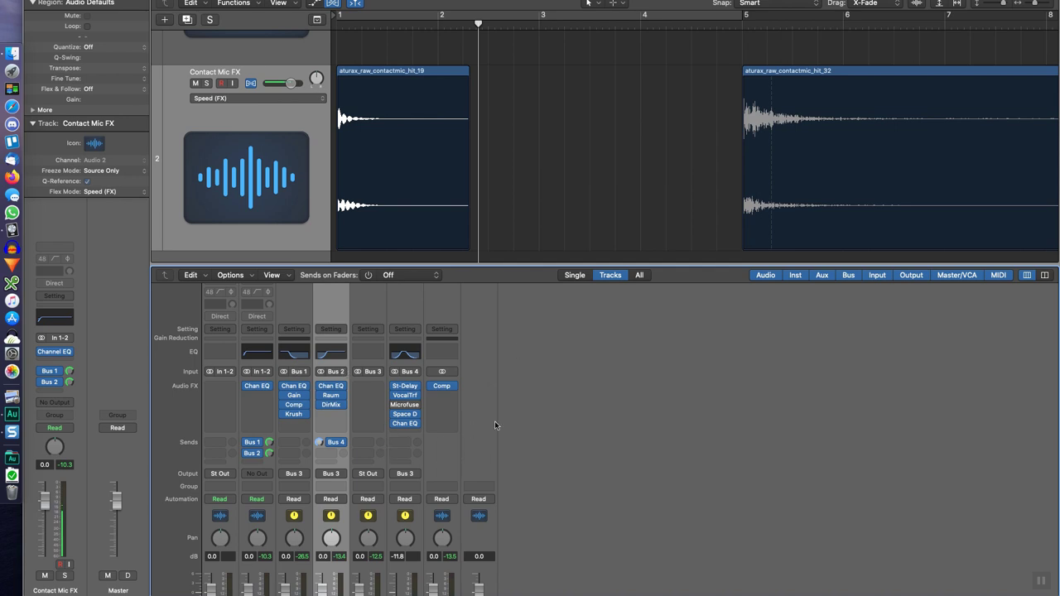
Select the Delay channel strip and examine its plug-in chain and how the High channel feeds it through Bus 4
{"action": "scroll", "coordinate": [531, 448], "scroll_direction": "down", "scroll_amount": 2}
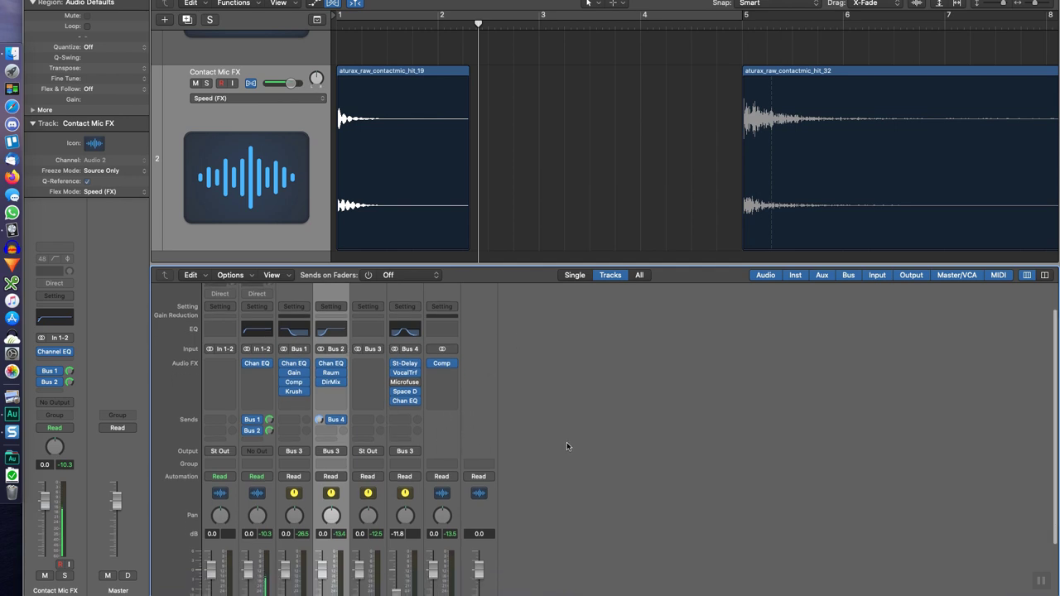
{"action": "scroll", "coordinate": [479, 432], "scroll_direction": "down", "scroll_amount": 5}
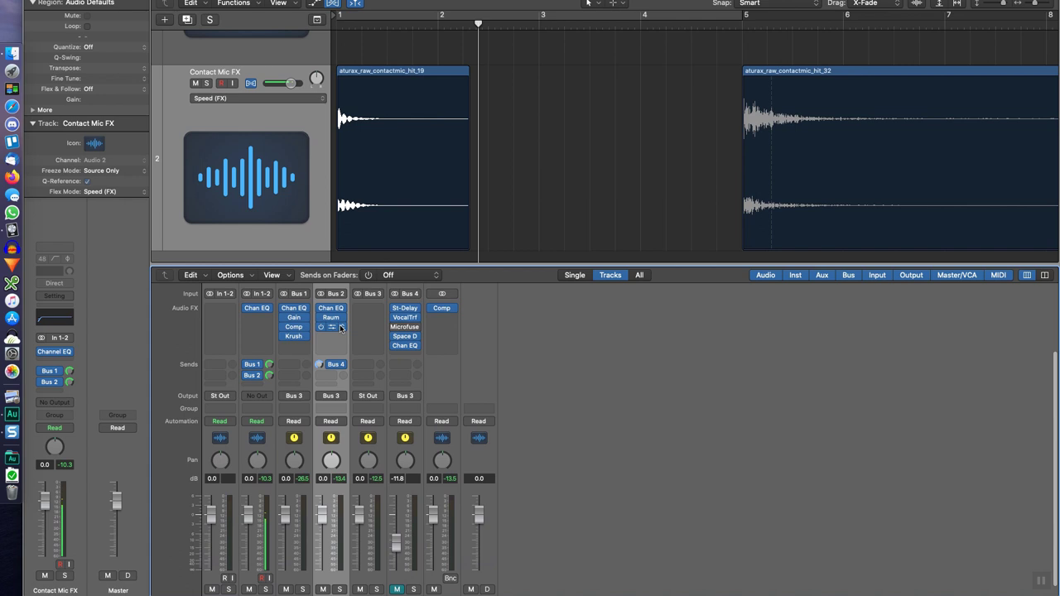
{"action": "scroll", "coordinate": [339, 331], "scroll_direction": "up", "scroll_amount": 2}
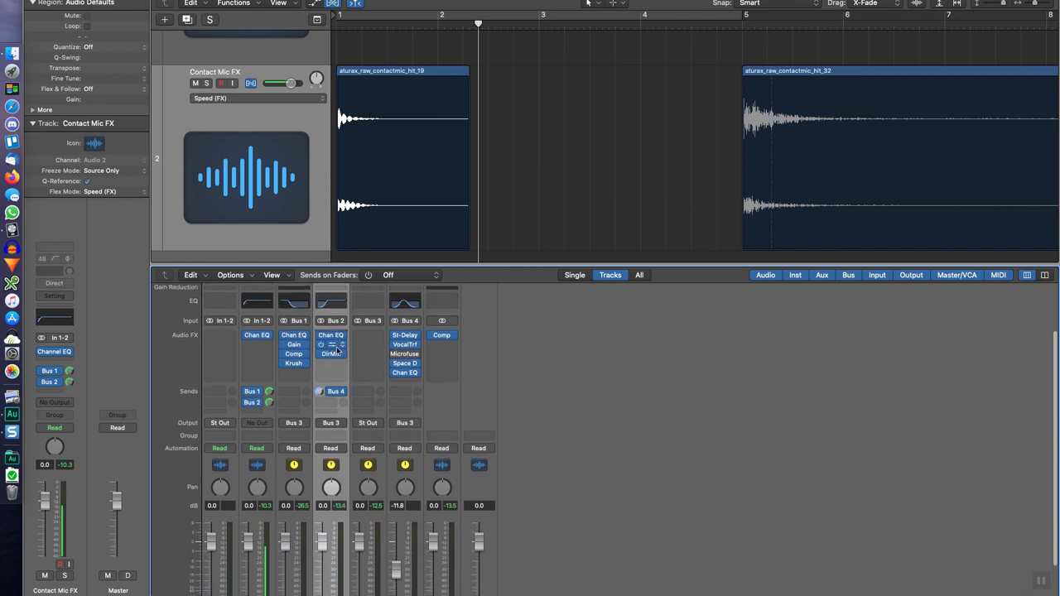
{"action": "scroll", "coordinate": [337, 351], "scroll_direction": "up", "scroll_amount": 1}
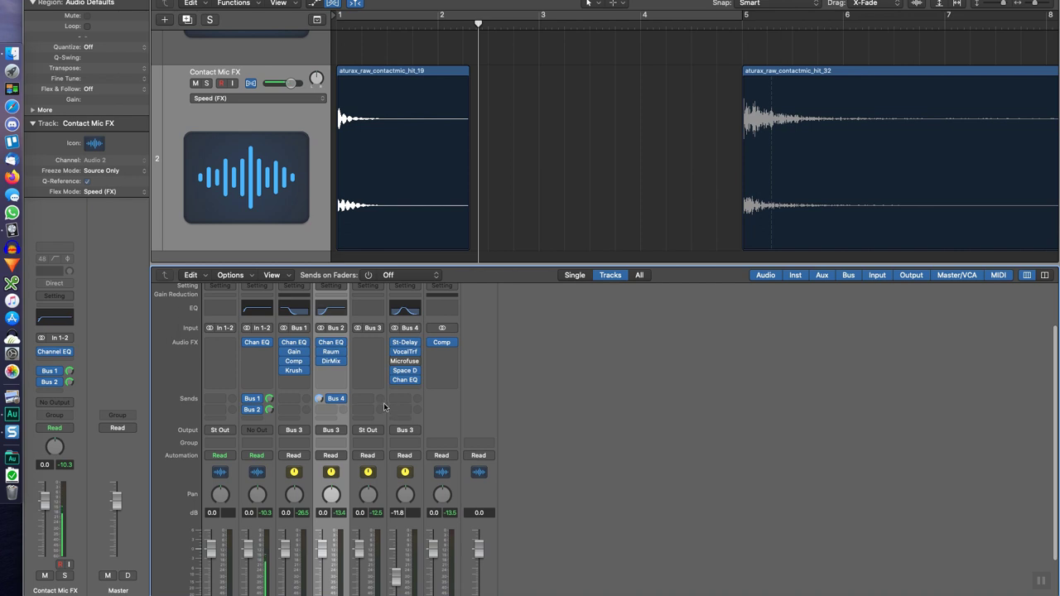
{"action": "scroll", "coordinate": [345, 406], "scroll_direction": "down", "scroll_amount": 3}
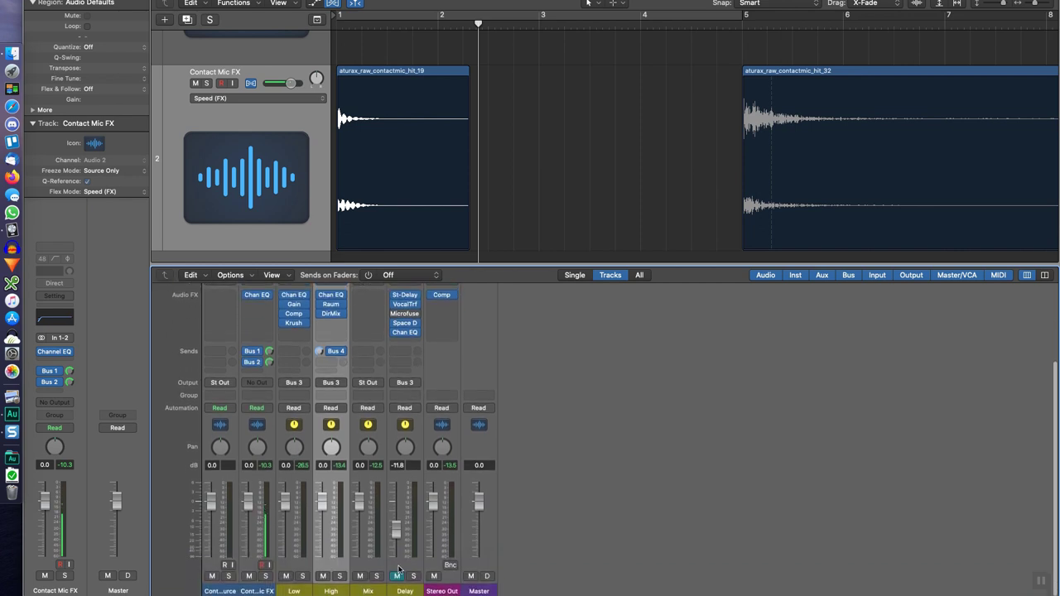
{"action": "left_click", "coordinate": [405, 591]}
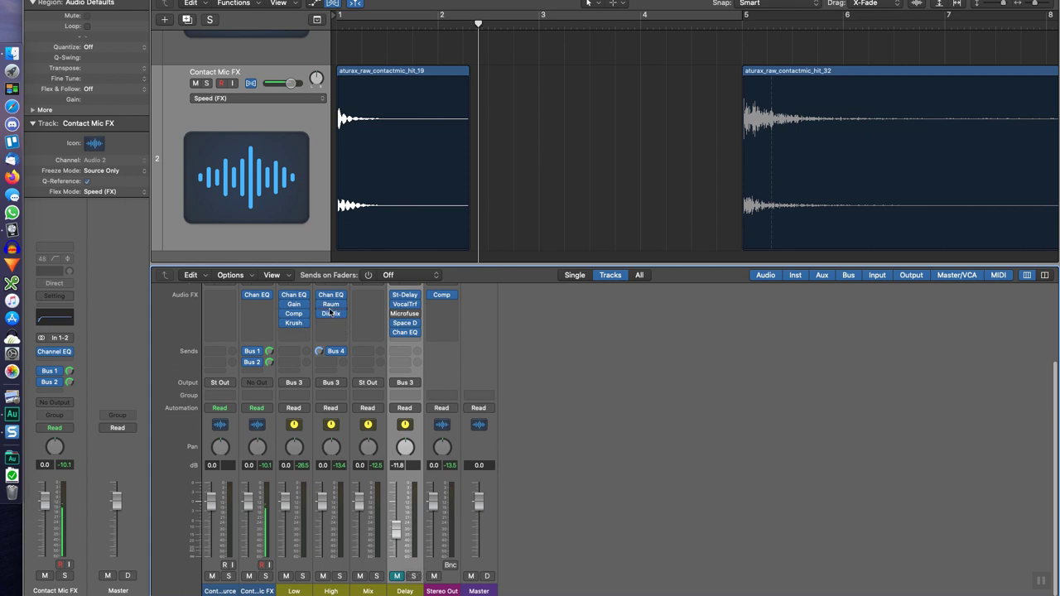
{"action": "mouse_move", "coordinate": [405, 325]}
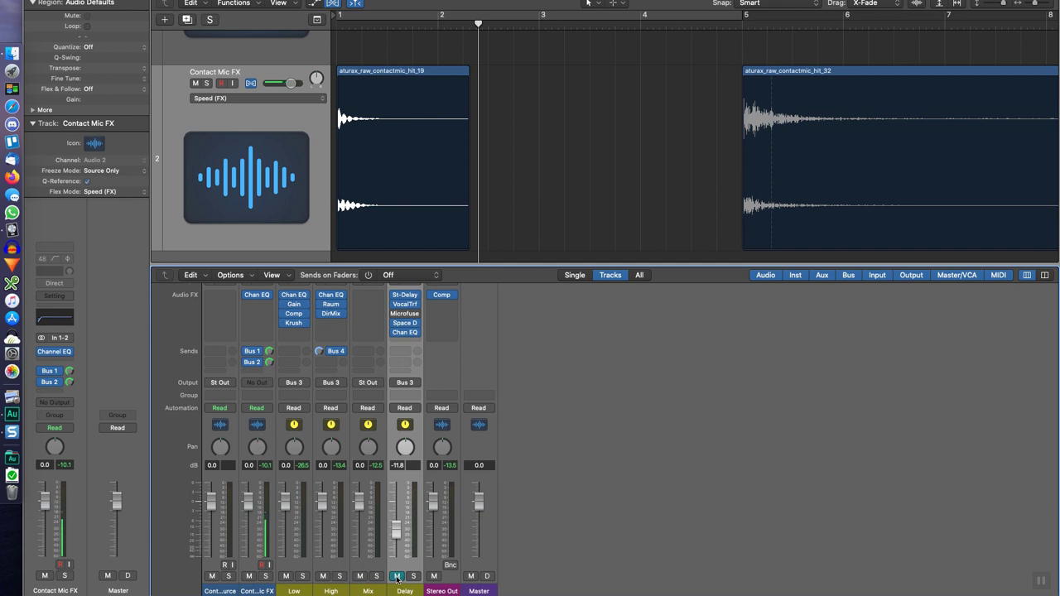
Unmute the Delay channel and play the aturax_raw_contactmic_hit_19 region from bar 1
{"action": "left_click", "coordinate": [463, 87]}
{"action": "key", "text": "Return"}
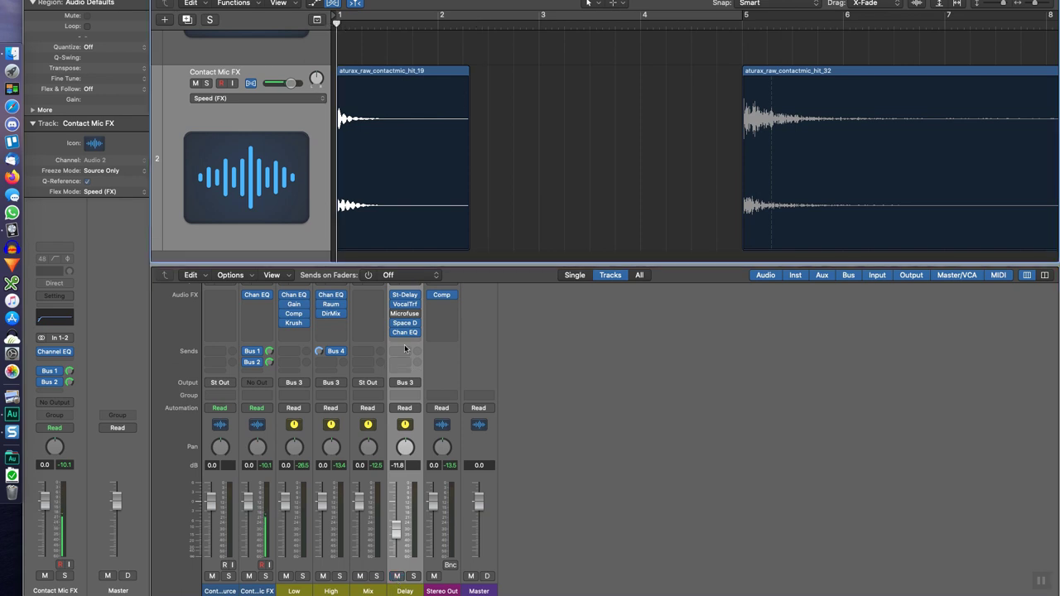
{"action": "key", "text": "space"}
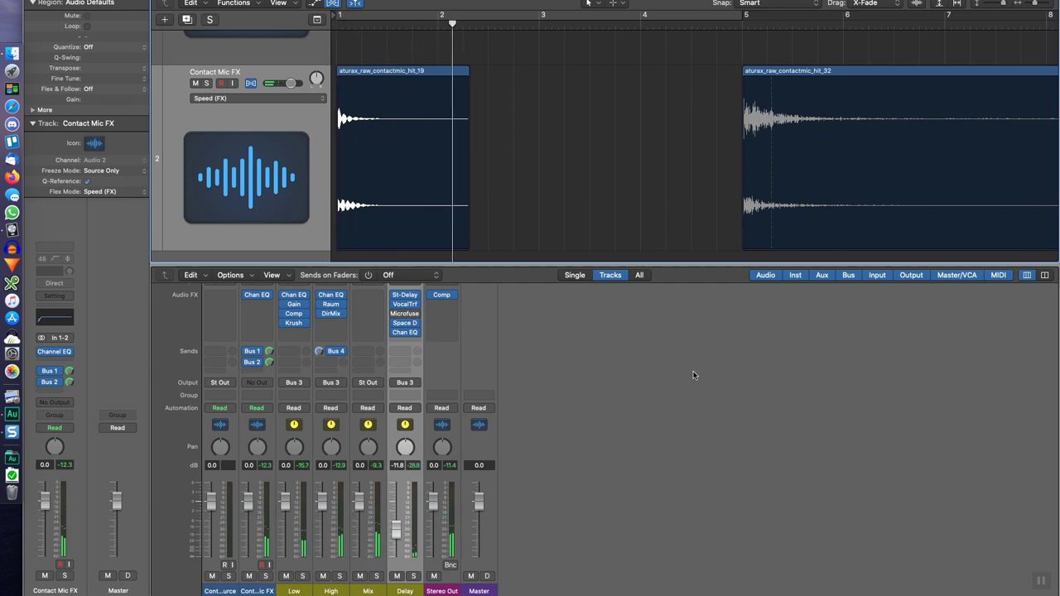
{"action": "key", "text": "space"}
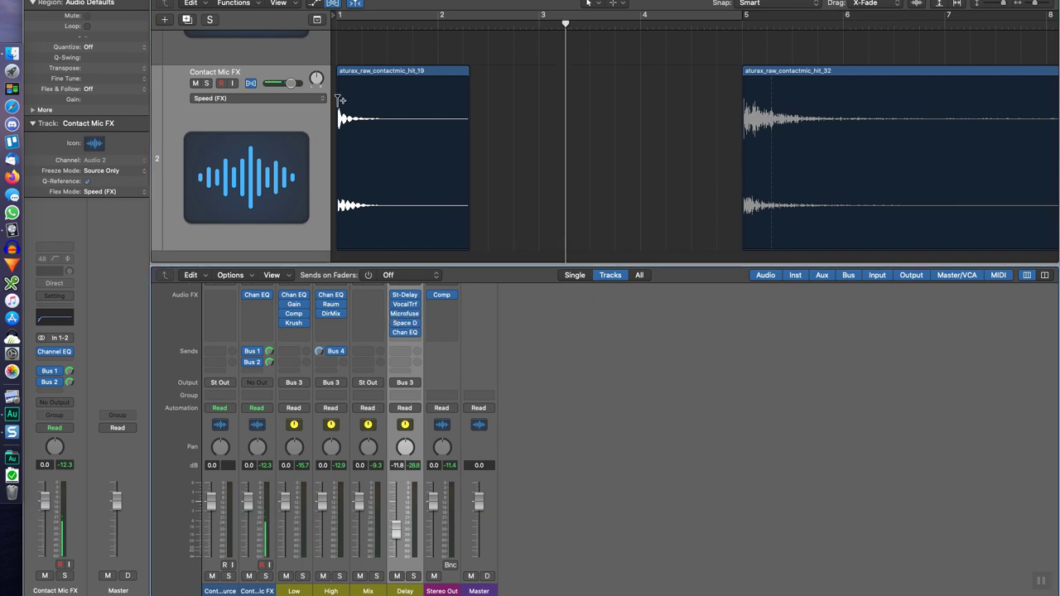
Enable Microfuse on the Delay channel to play the same region from bar 1 with it, and bypass Microfuse again
{"action": "left_click", "coordinate": [431, 56]}
{"action": "key", "text": "Return"}
{"action": "key", "text": "space"}
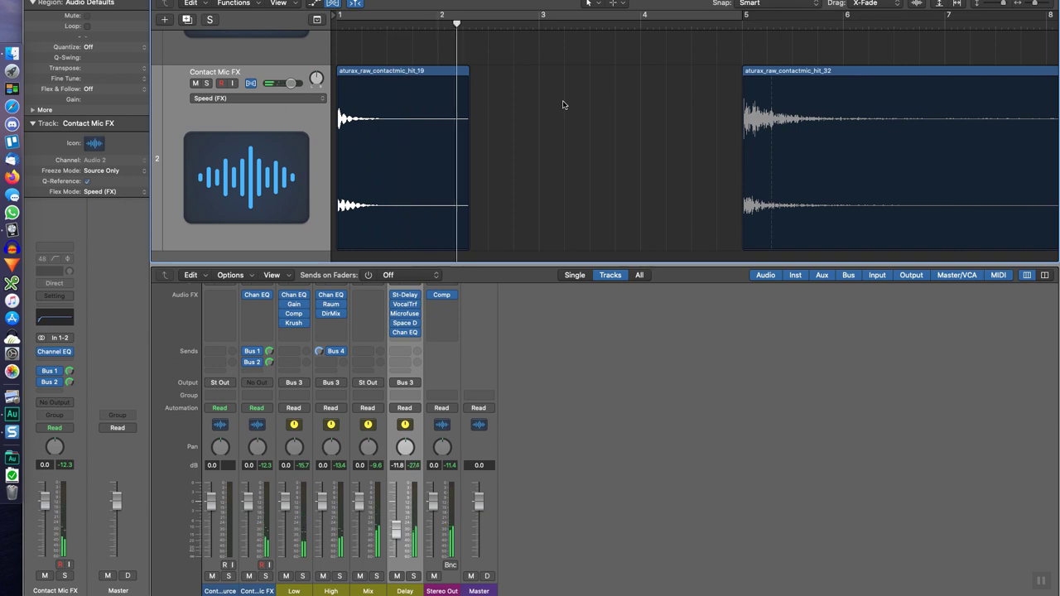
{"action": "key", "text": "space"}
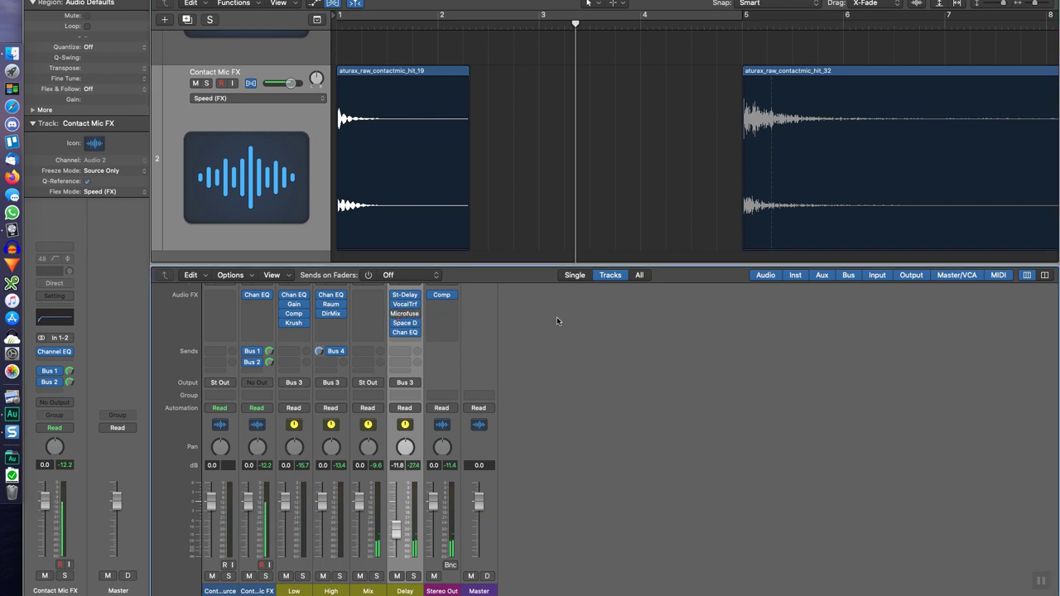
{"action": "left_click", "coordinate": [395, 314]}
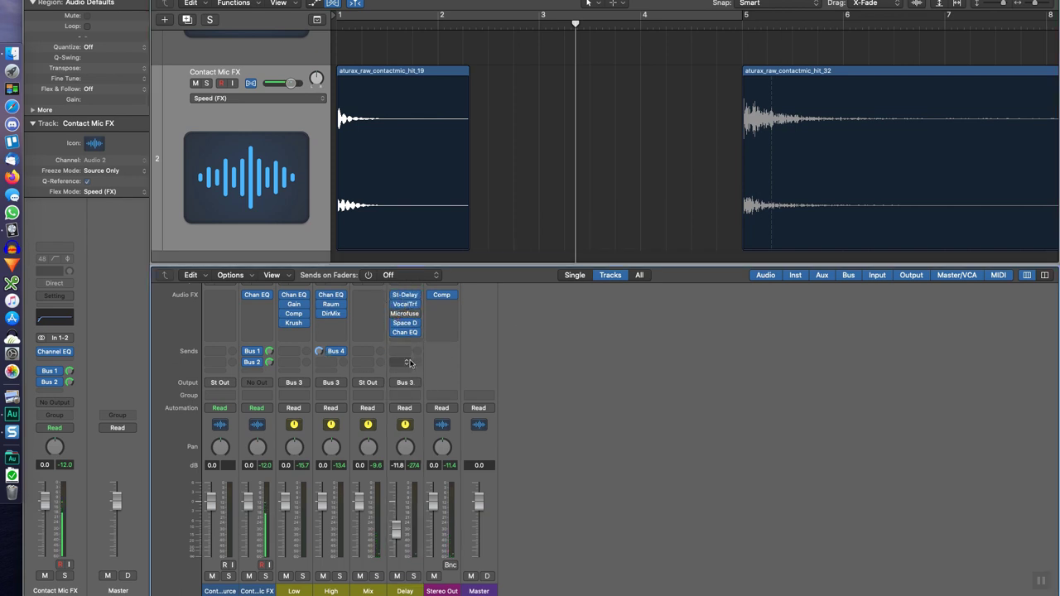
Open the Delay channel's Channel EQ and examine its low-cut and high-cut bands
{"action": "scroll", "coordinate": [410, 331], "scroll_direction": "up", "scroll_amount": 3}
{"action": "scroll", "coordinate": [409, 363], "scroll_direction": "up", "scroll_amount": 1}
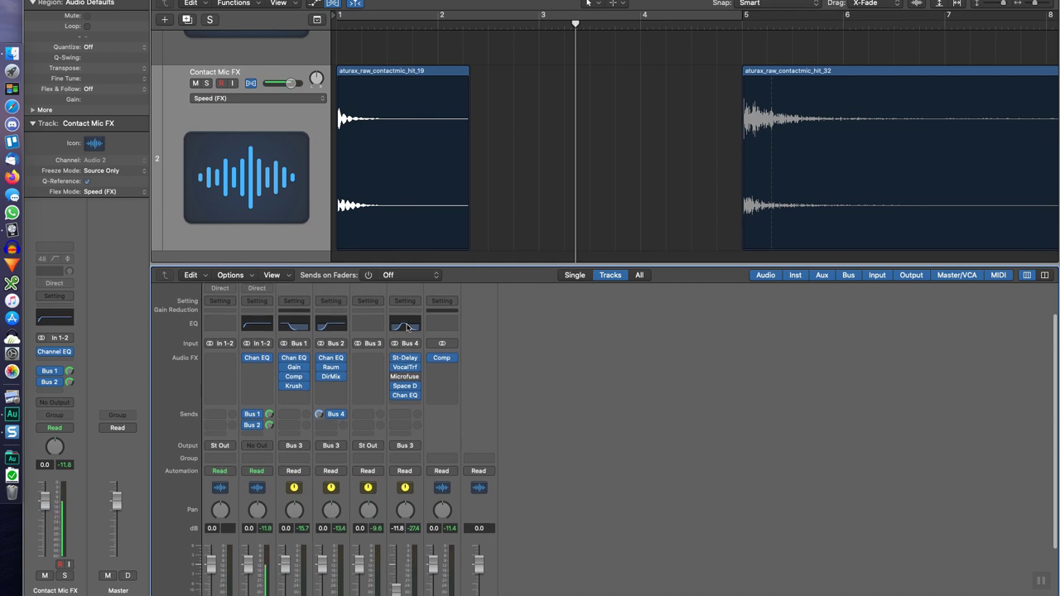
{"action": "left_click", "coordinate": [406, 328]}
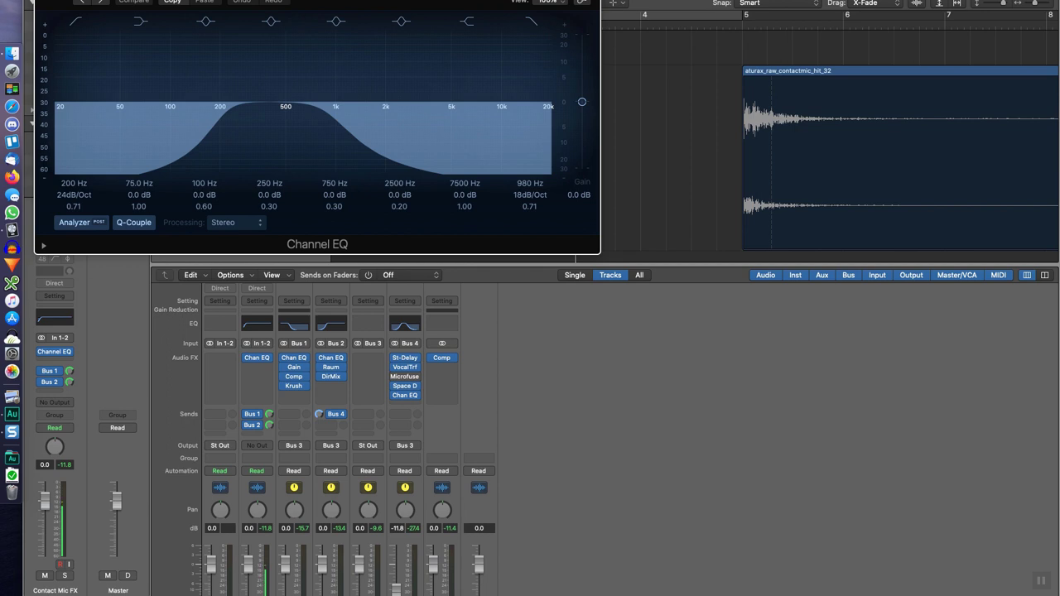
Examine the Space Designer settings on the Delay channel and check its Channel EQ again
{"action": "key", "text": "super+w"}
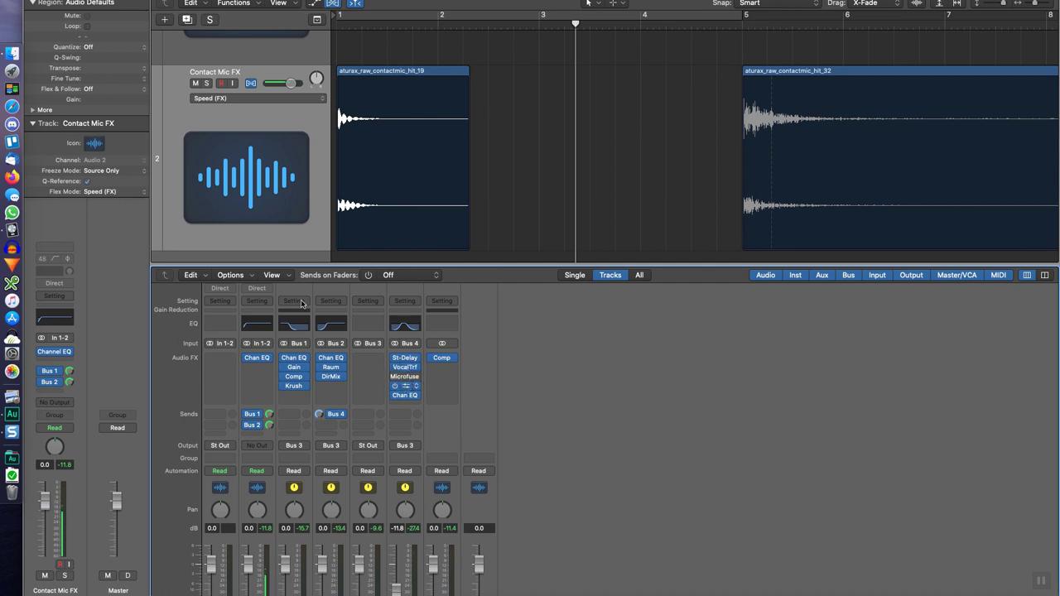
{"action": "left_click", "coordinate": [405, 387]}
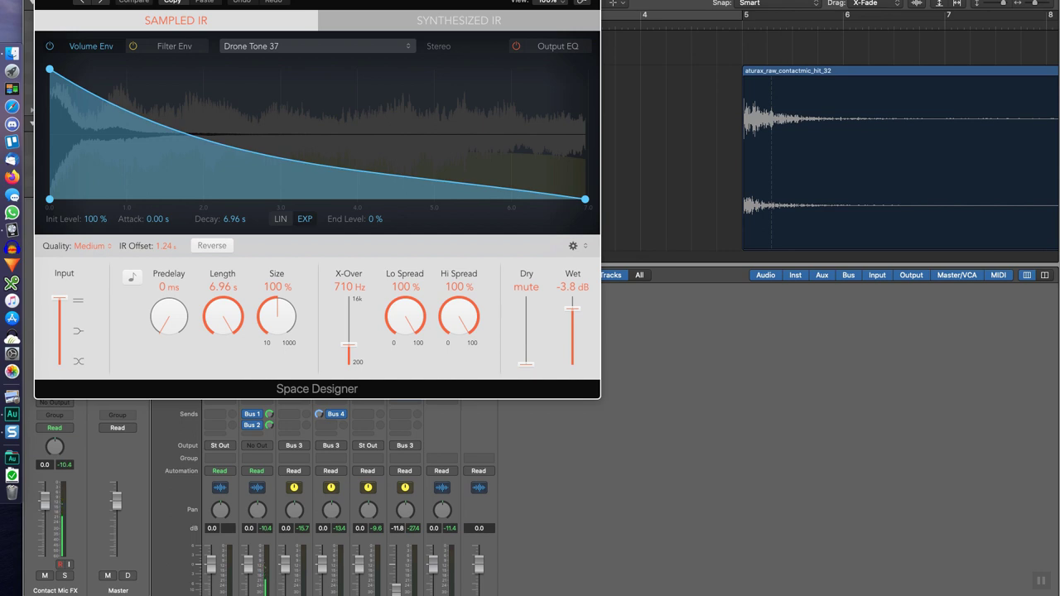
{"action": "key", "text": "super+w"}
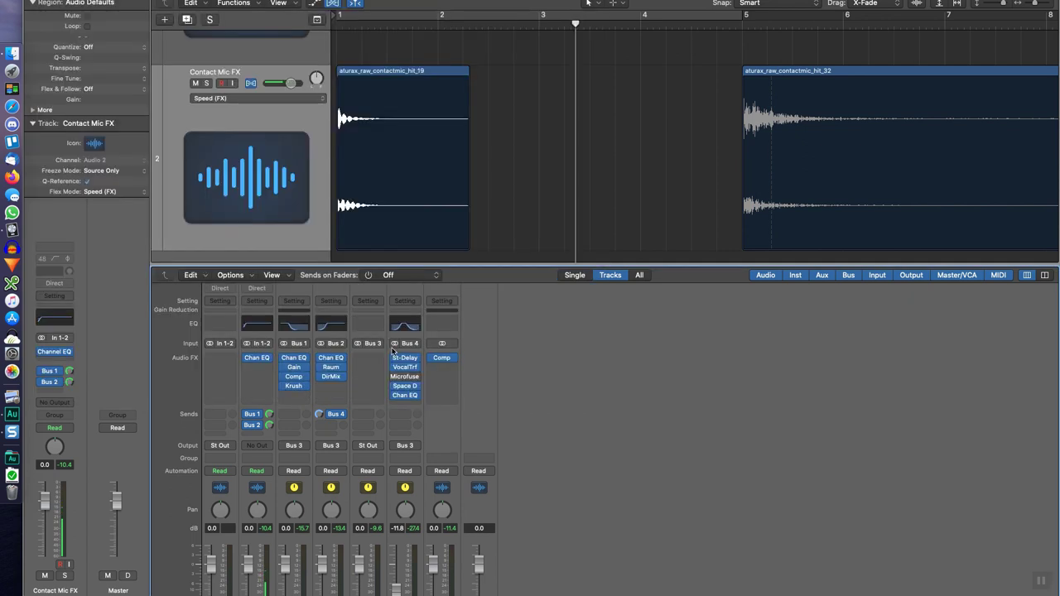
{"action": "left_click", "coordinate": [405, 395]}
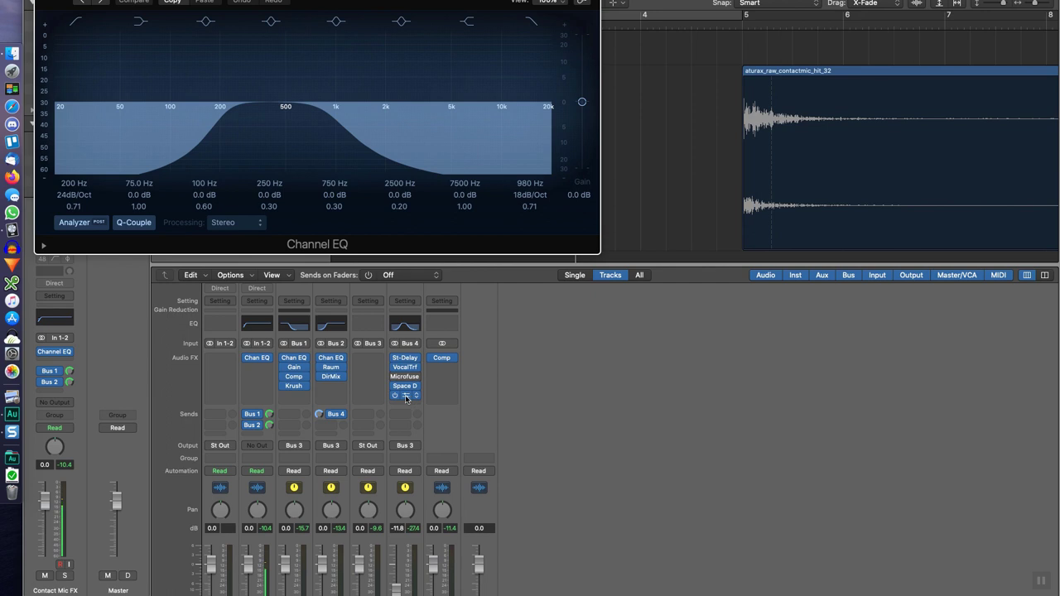
{"action": "key", "text": "super+w"}
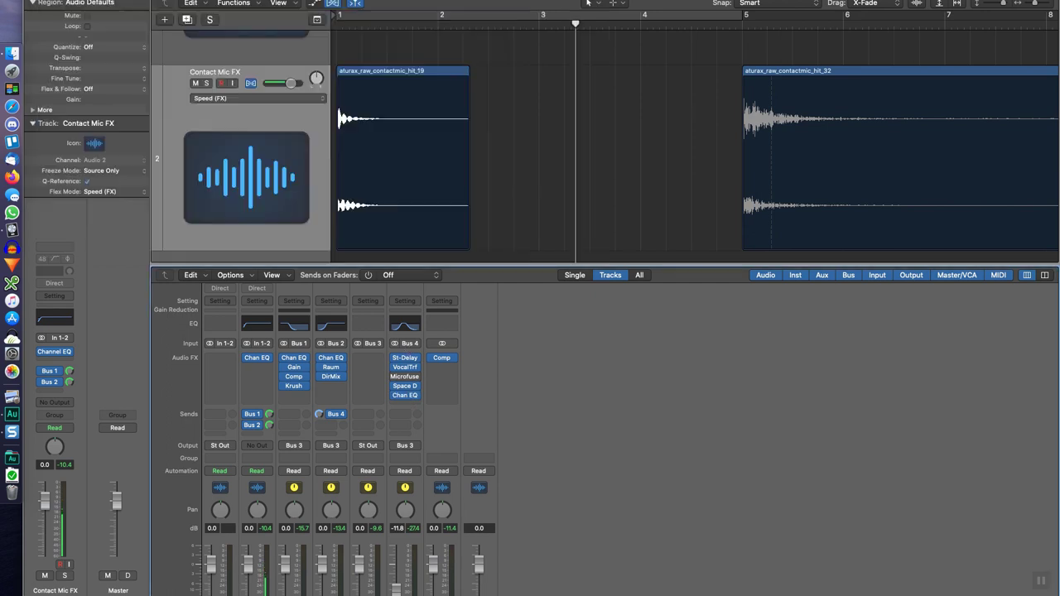
Open the Delay channel's Vocal Transformer and play aturax_raw_contactmic_hit_19 from bar 1 with the effect bypassed and with it enabled
{"action": "left_click", "coordinate": [406, 370]}
{"action": "left_click_drag", "start_coordinate": [183, 2], "coordinate": [712, 374]}
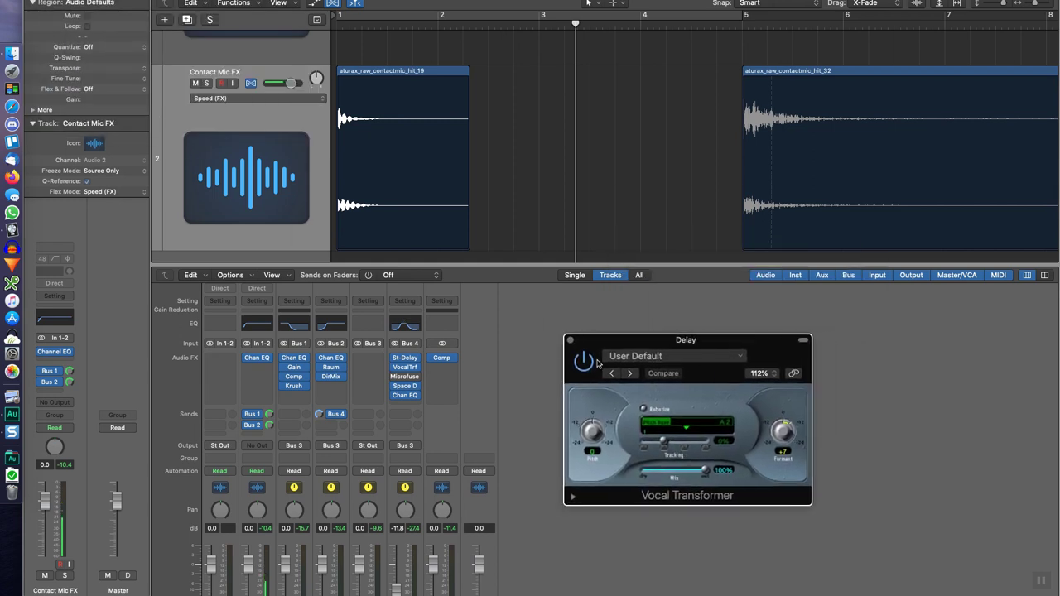
{"action": "left_click", "coordinate": [339, 28]}
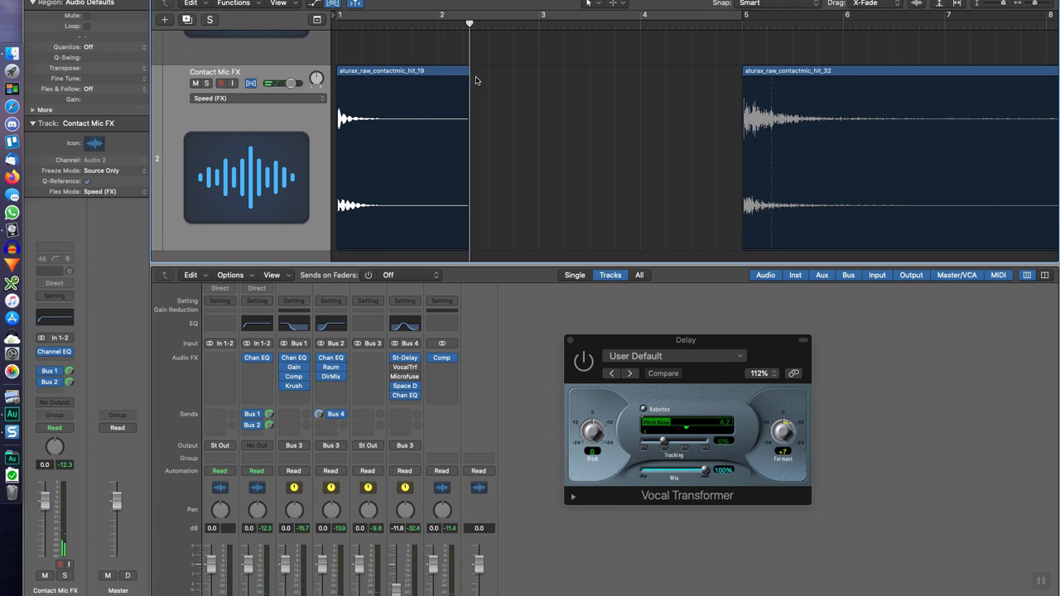
{"action": "left_click", "coordinate": [337, 26]}
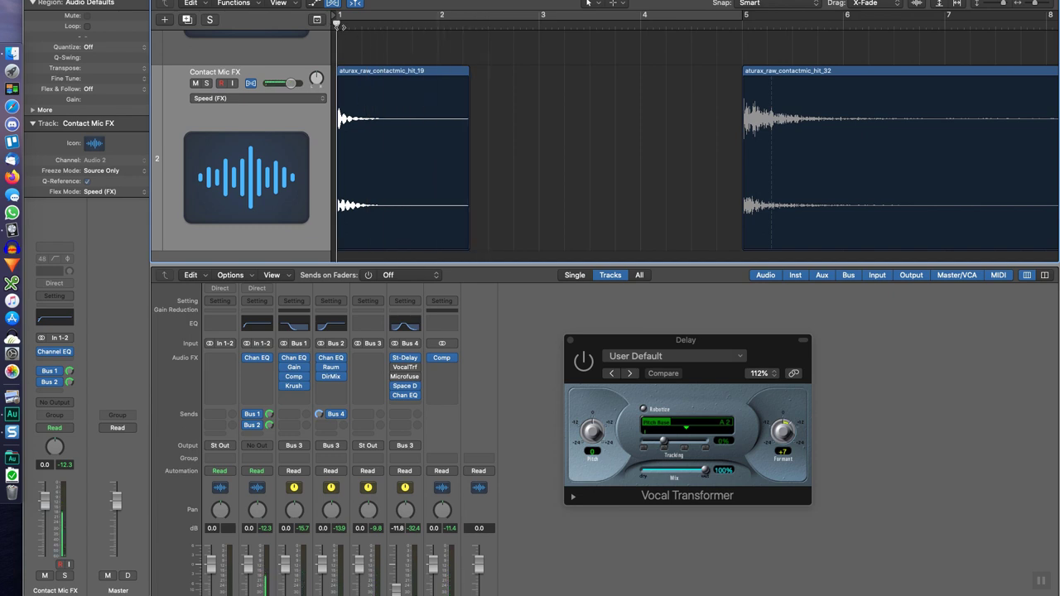
{"action": "left_click", "coordinate": [586, 381]}
{"action": "key", "text": "space"}
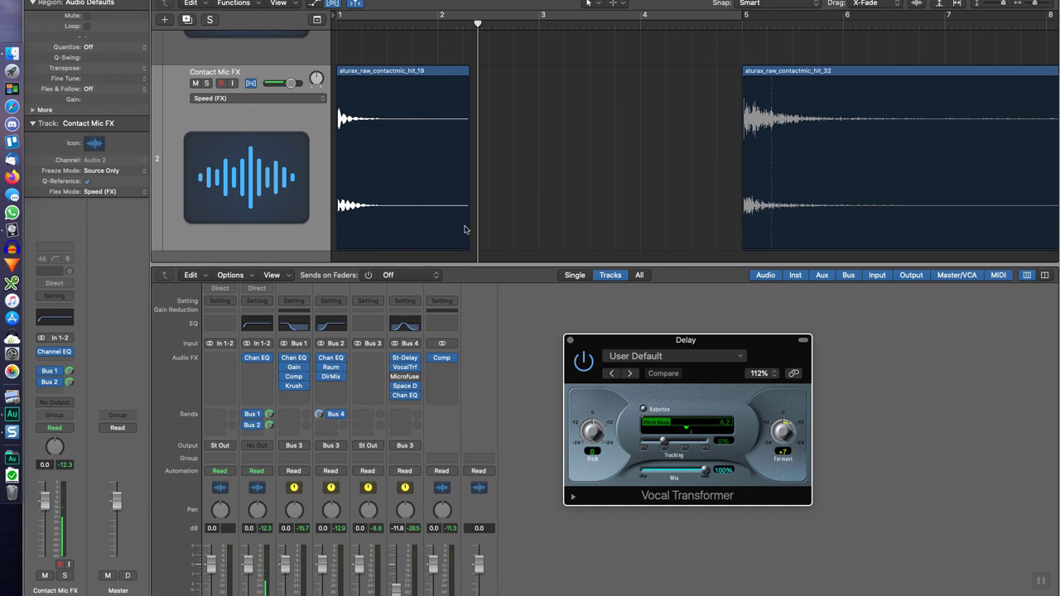
Replay the region from bar 1 with Vocal Transformer on and with it bypassed, and turn the effect back on
{"action": "left_click", "coordinate": [338, 29]}
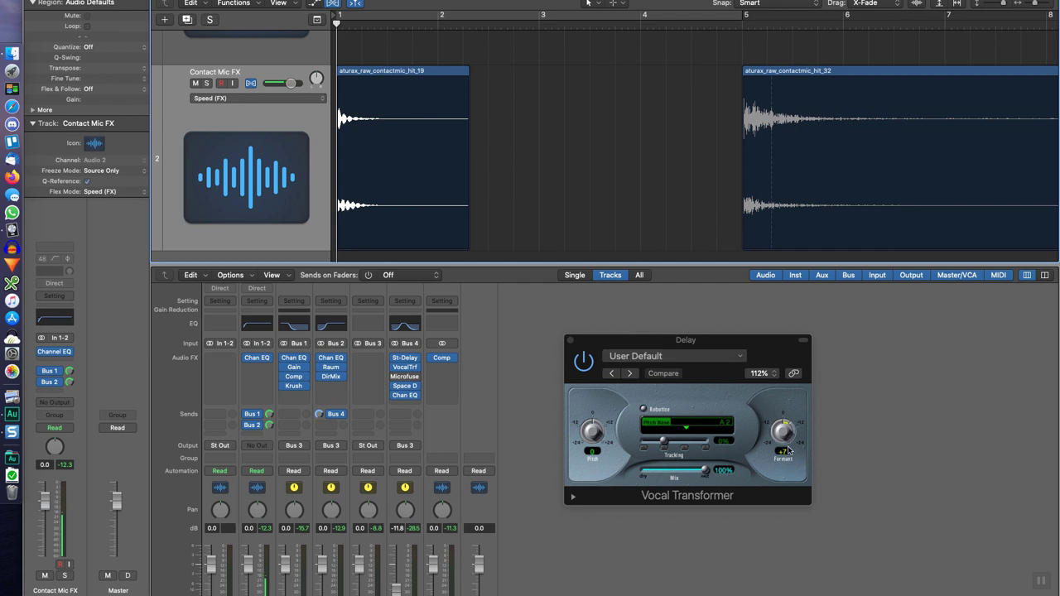
{"action": "left_click_drag", "start_coordinate": [710, 345], "coordinate": [668, 317]}
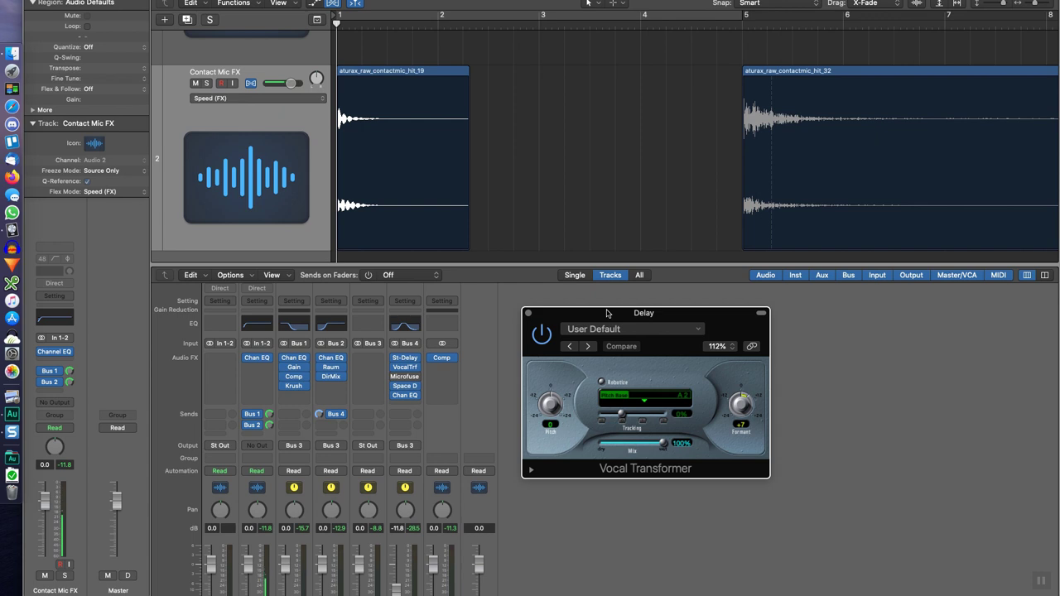
{"action": "key", "text": "space"}
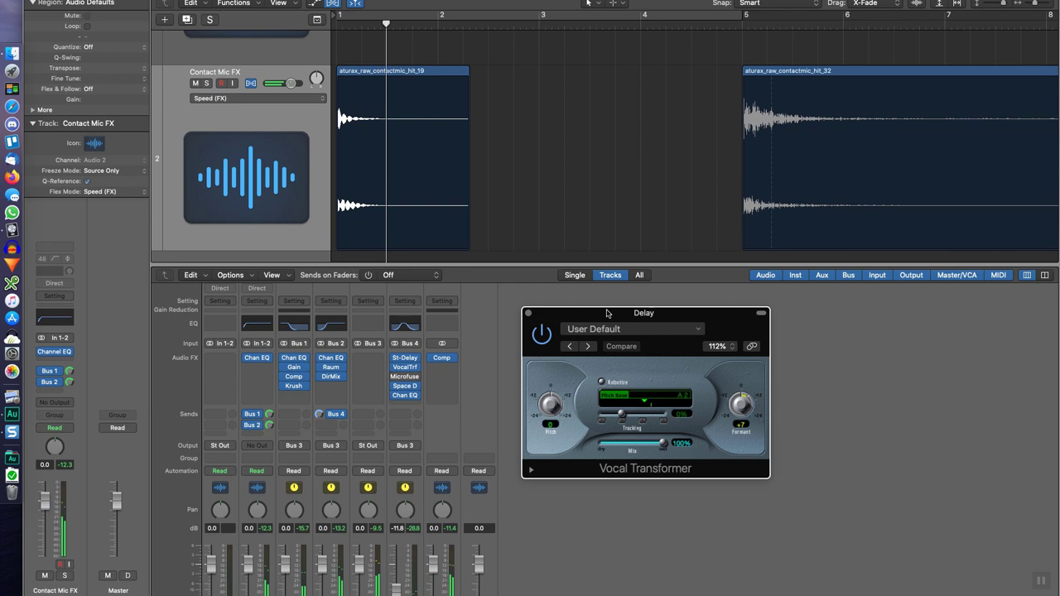
{"action": "left_click", "coordinate": [337, 27]}
{"action": "key", "text": "space"}
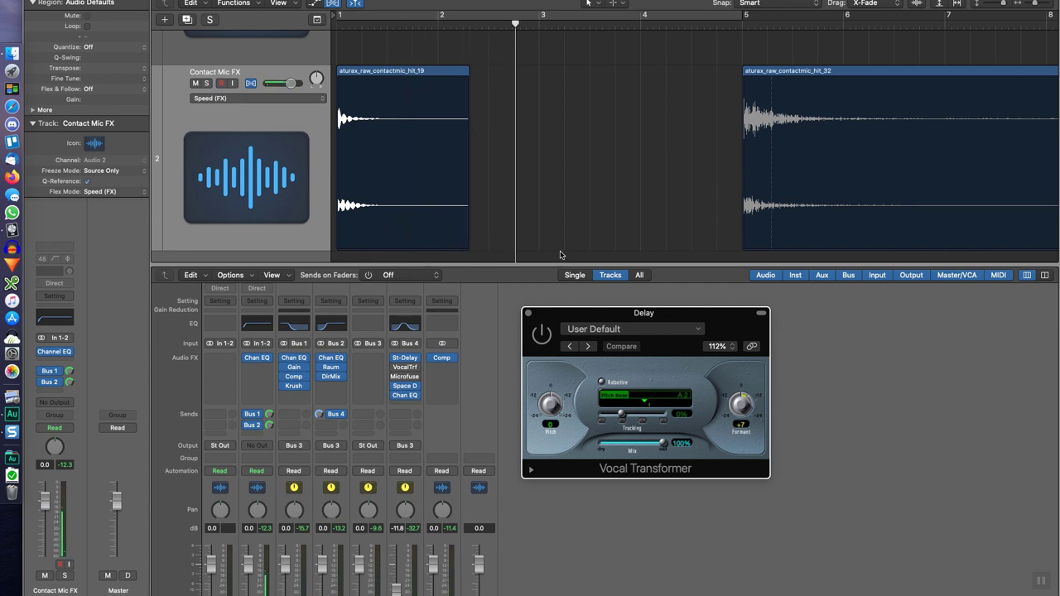
{"action": "left_click", "coordinate": [543, 334]}
Enable Microfuse on the Delay channel, play the region with Vocal Transformer bypassed and enabled, and close the Vocal Transformer window
{"action": "left_click", "coordinate": [396, 378]}
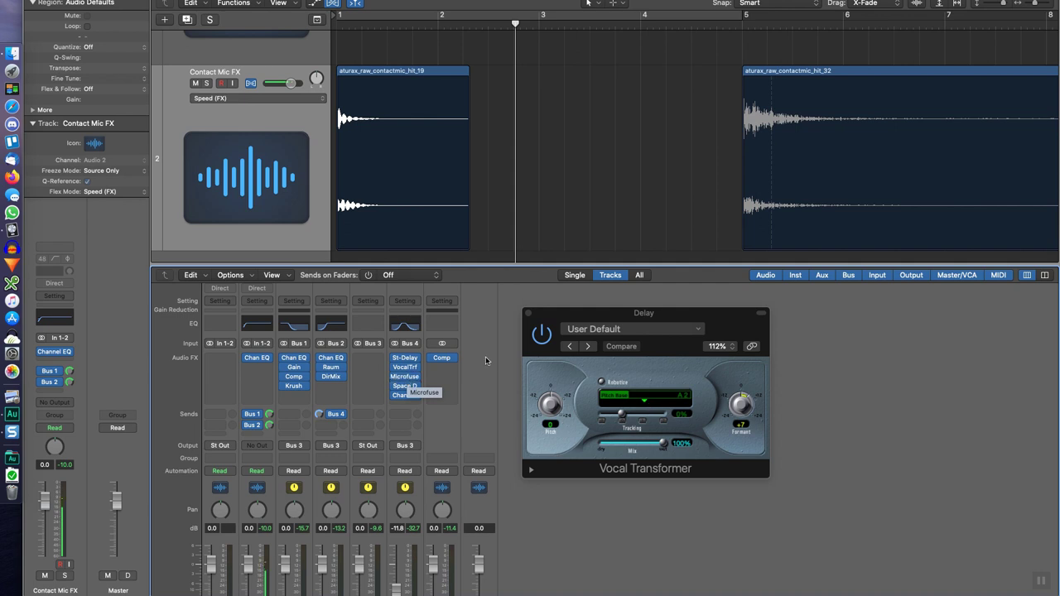
{"action": "left_click", "coordinate": [543, 335]}
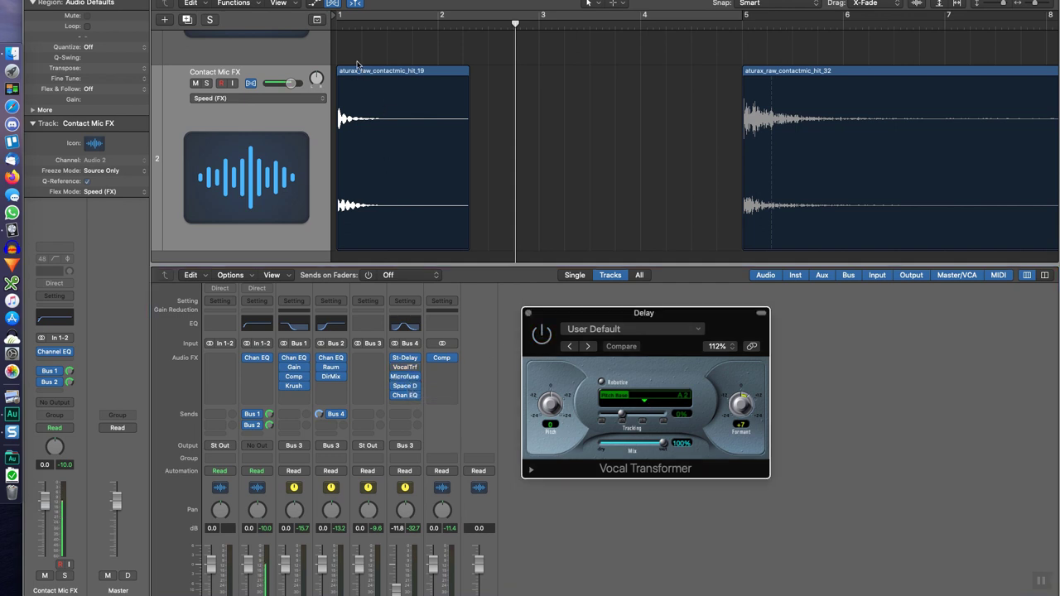
{"action": "left_click", "coordinate": [336, 31]}
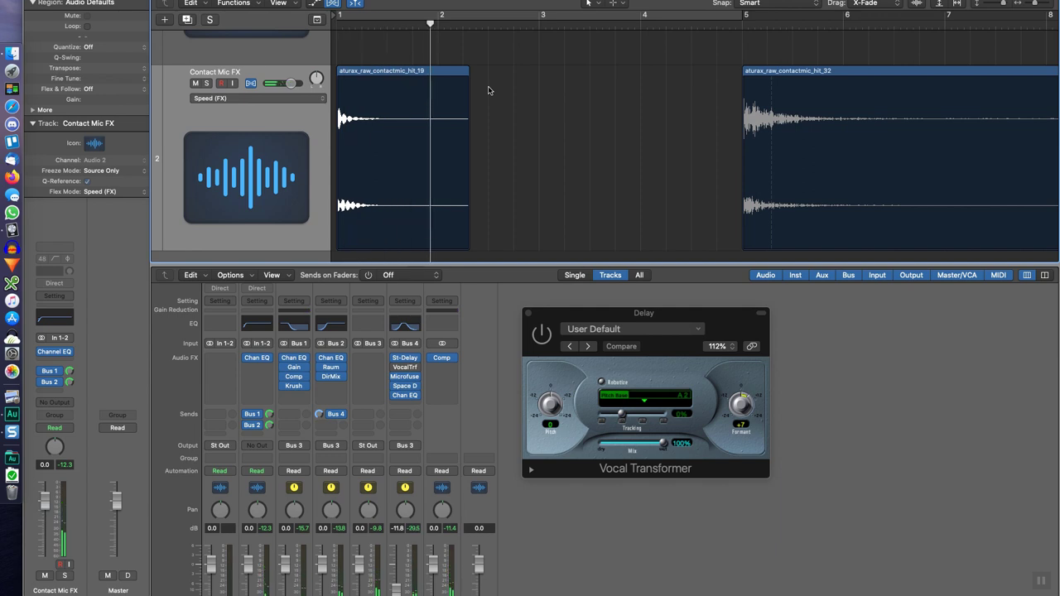
{"action": "left_click", "coordinate": [335, 24]}
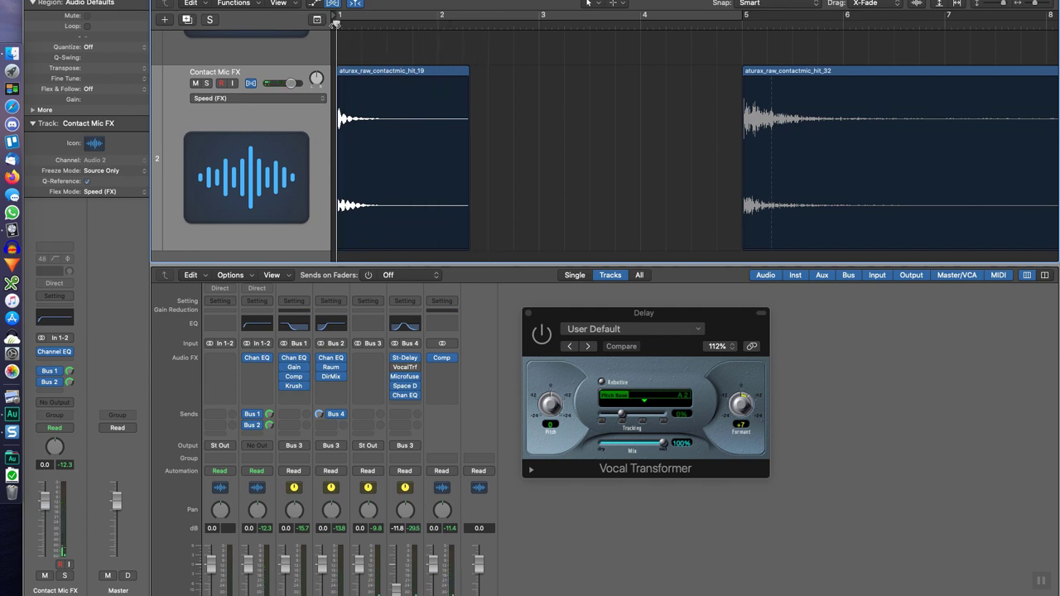
{"action": "left_click", "coordinate": [548, 338]}
{"action": "key", "text": "space"}
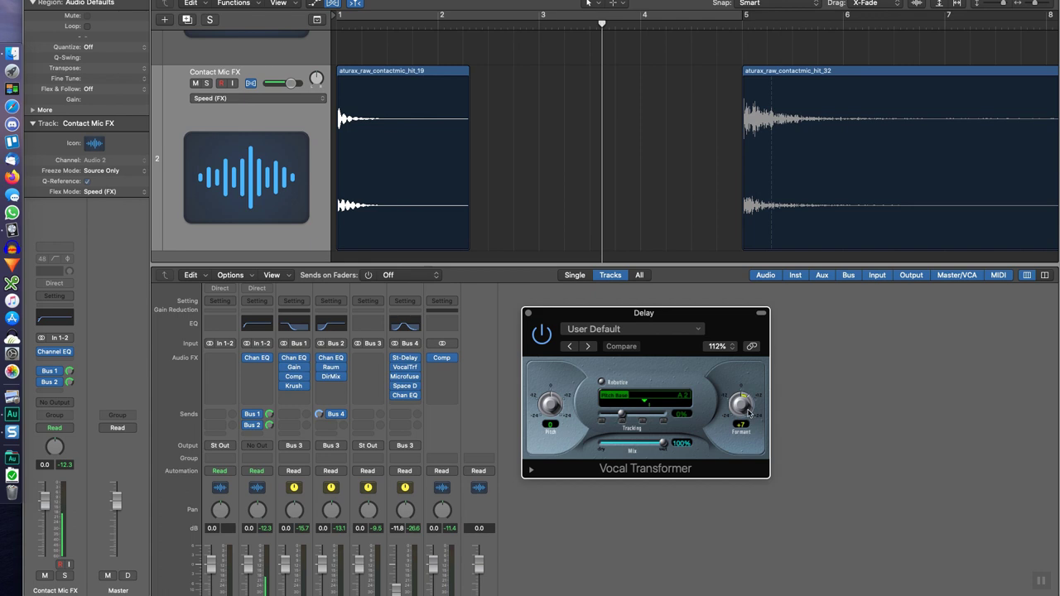
{"action": "left_click", "coordinate": [528, 314]}
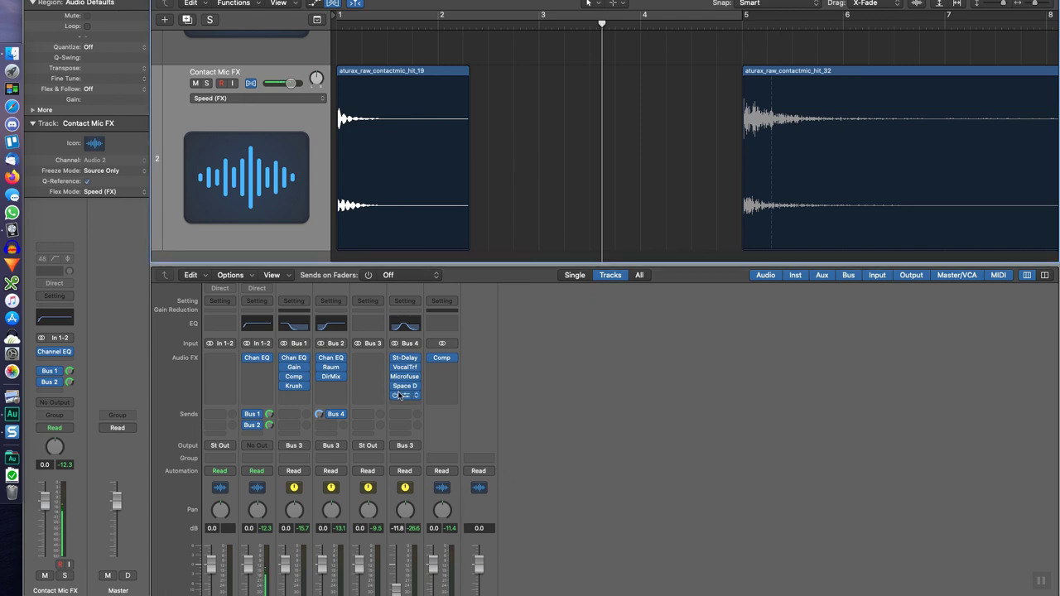
Examine how the Low, High and Delay channels feed Mix through Bus 3, and view the Compressor on Stereo Out
{"action": "scroll", "coordinate": [396, 447], "scroll_direction": "down", "scroll_amount": 2}
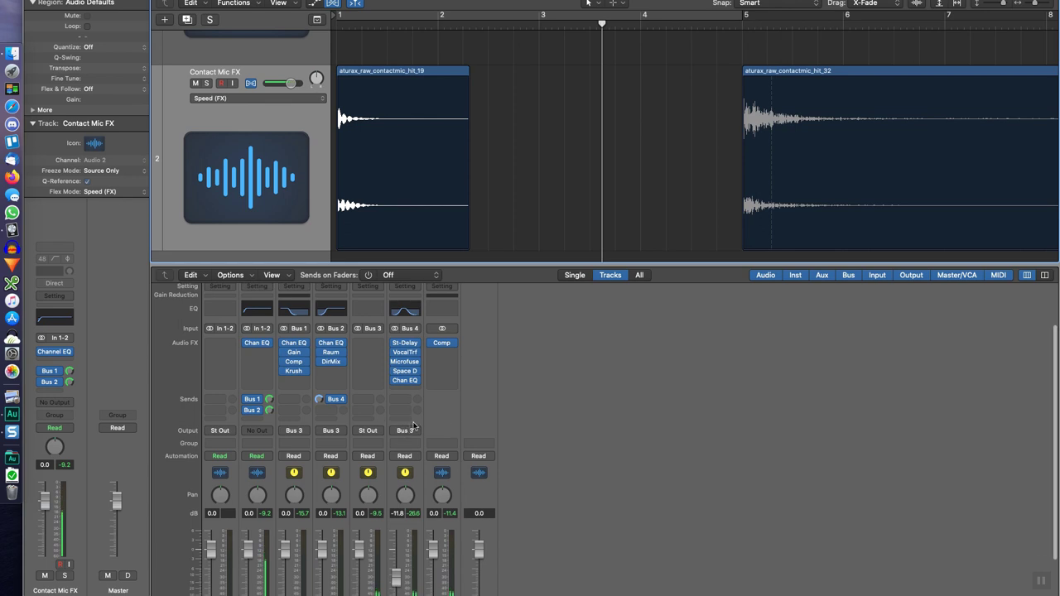
{"action": "left_click", "coordinate": [414, 426]}
{"action": "scroll", "coordinate": [406, 464], "scroll_direction": "down", "scroll_amount": 3}
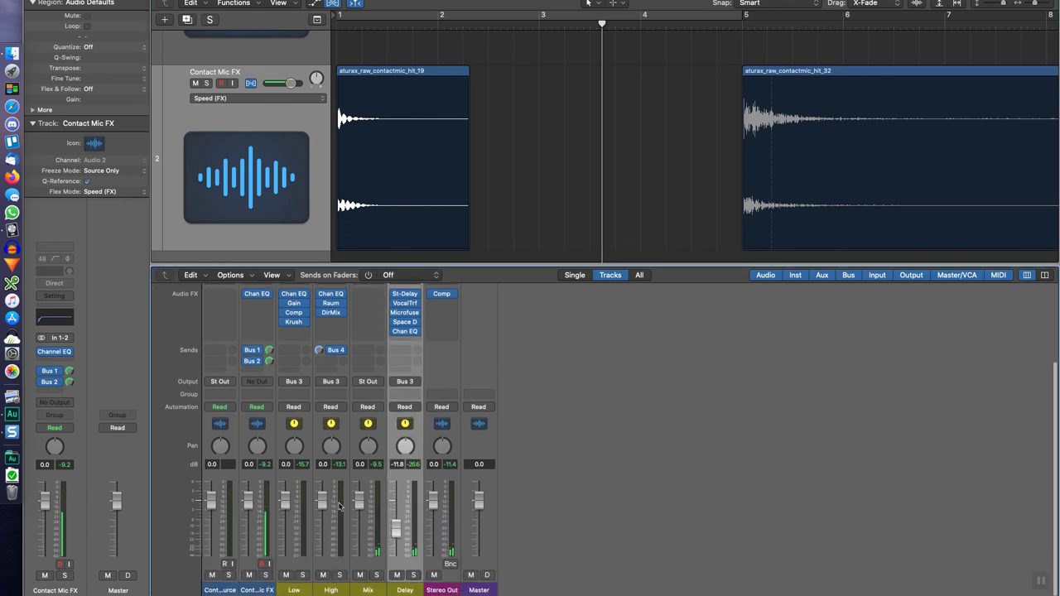
{"action": "left_click", "coordinate": [298, 564]}
{"action": "left_click", "coordinate": [330, 569]}
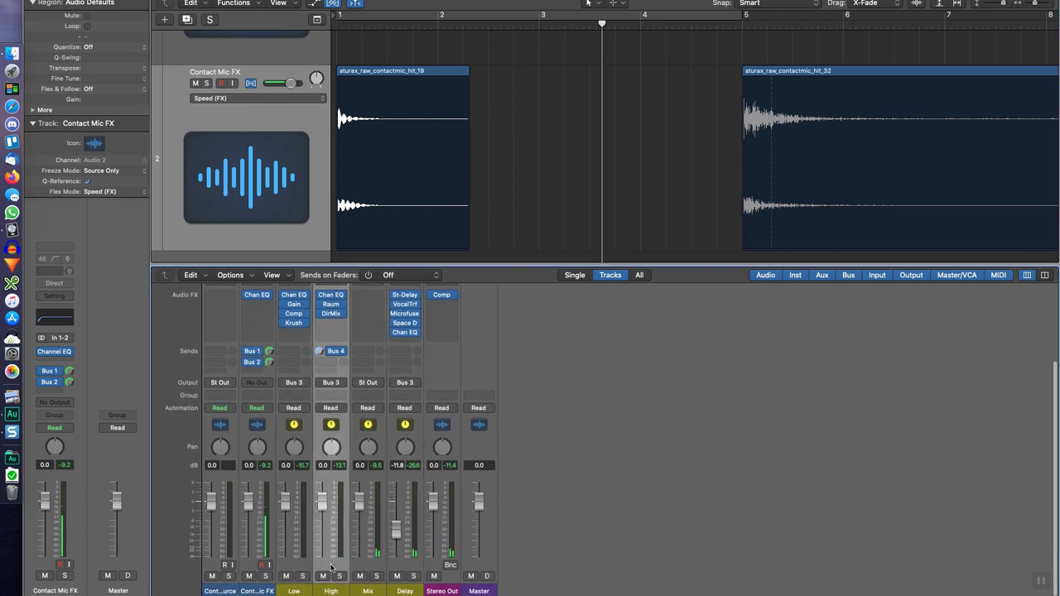
{"action": "left_click", "coordinate": [412, 566]}
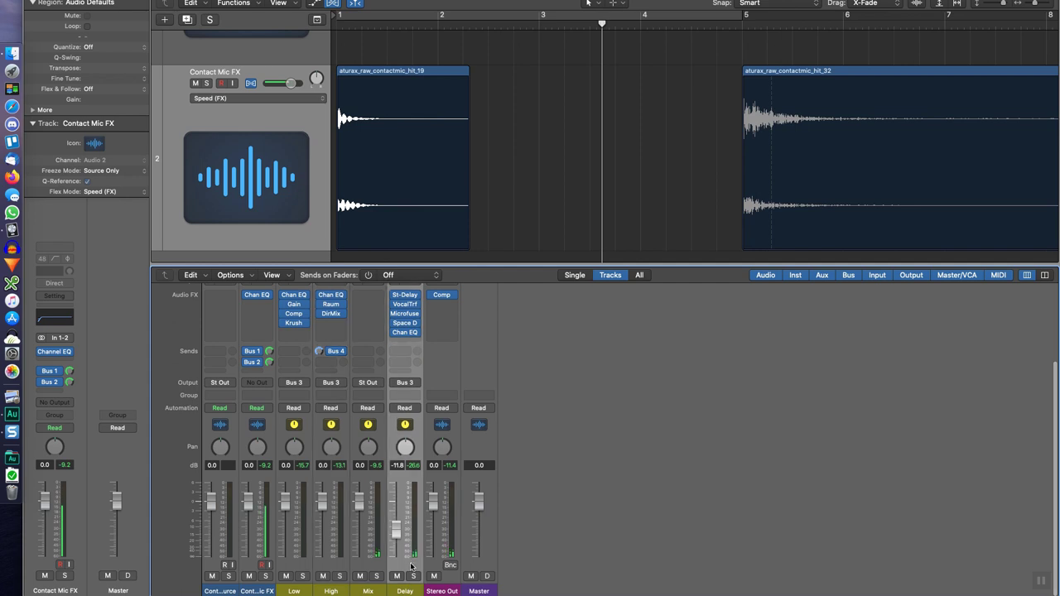
{"action": "left_click", "coordinate": [381, 375]}
{"action": "scroll", "coordinate": [414, 356], "scroll_direction": "up", "scroll_amount": 3}
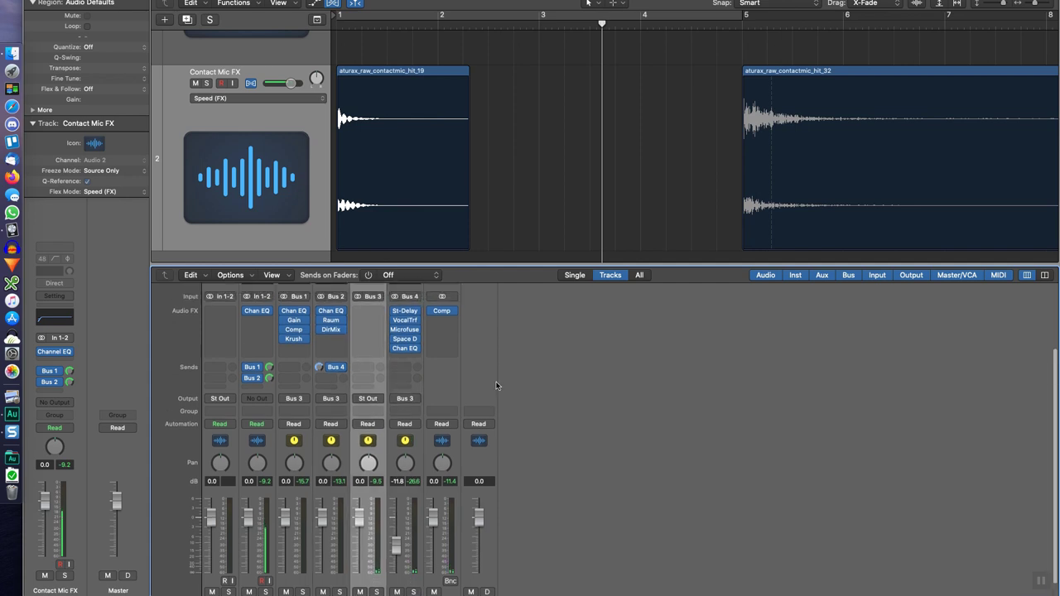
{"action": "left_click", "coordinate": [444, 326]}
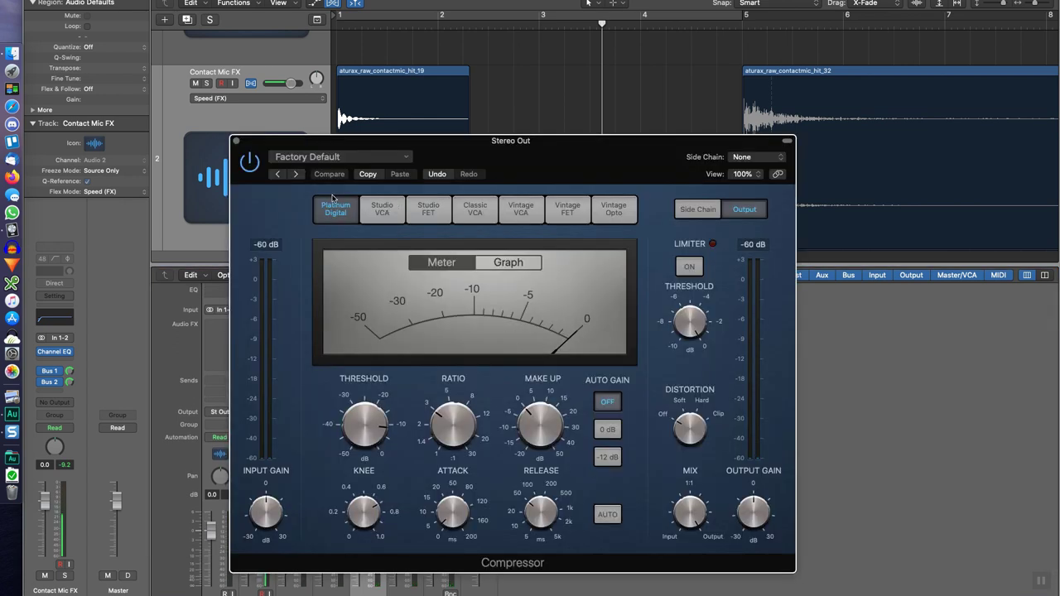
{"action": "left_click", "coordinate": [237, 141]}
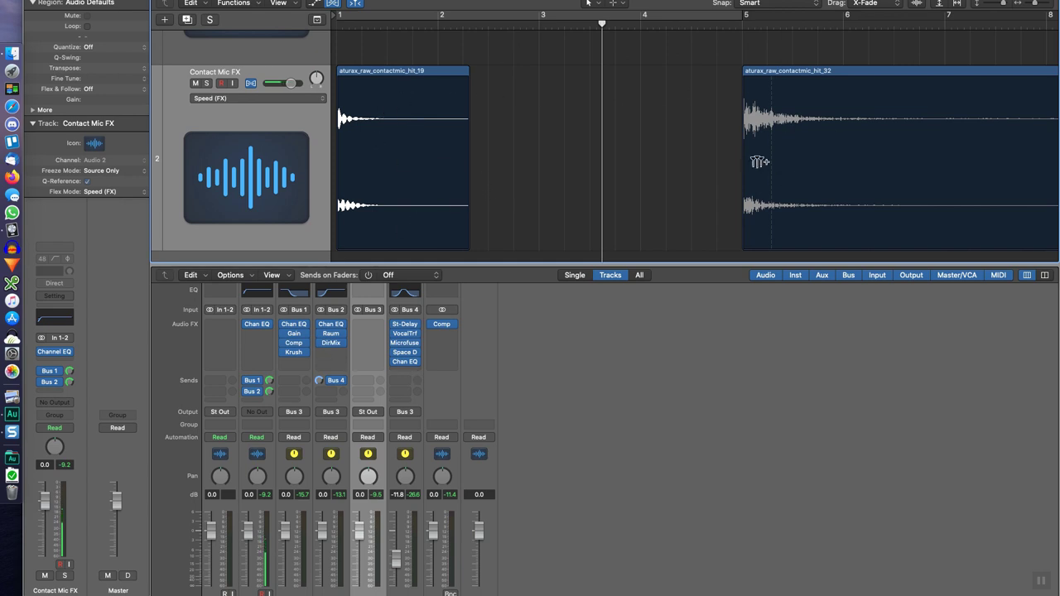
Play aturax_raw_contactmic_hit_19 on the Contact Mic FX track from bar 1 through the full effects chain
{"action": "left_click", "coordinate": [389, 72]}
{"action": "left_click", "coordinate": [410, 48]}
{"action": "key", "text": "Return"}
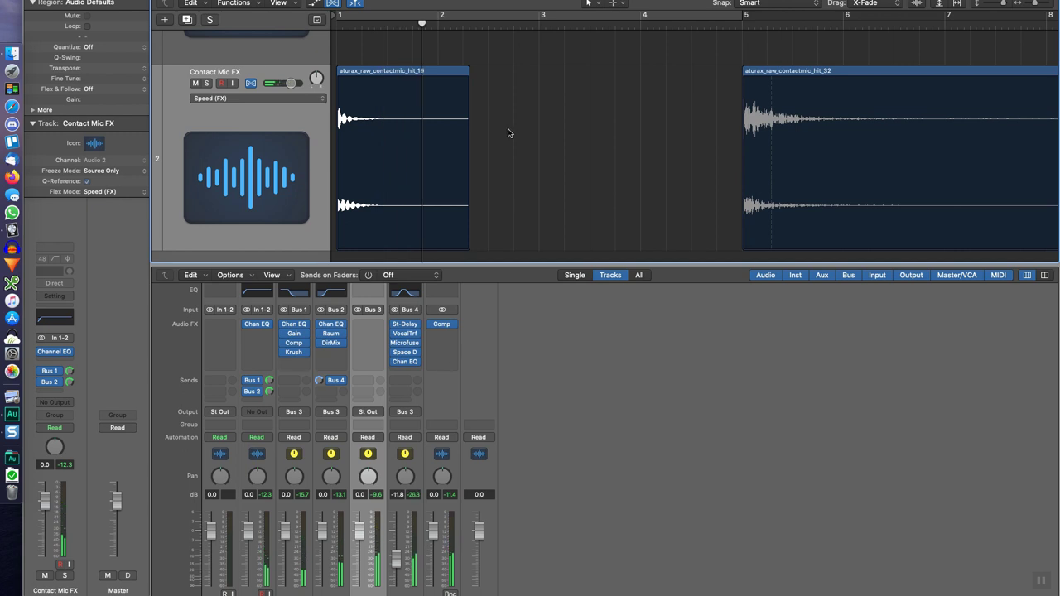
Move aturax_raw_contactmic_hit_19 to the Contact Mic Source track to play it dry from bar 1, and undo the move
{"action": "scroll", "coordinate": [443, 157], "scroll_direction": "down", "scroll_amount": 2}
{"action": "scroll", "coordinate": [448, 154], "scroll_direction": "up", "scroll_amount": 5}
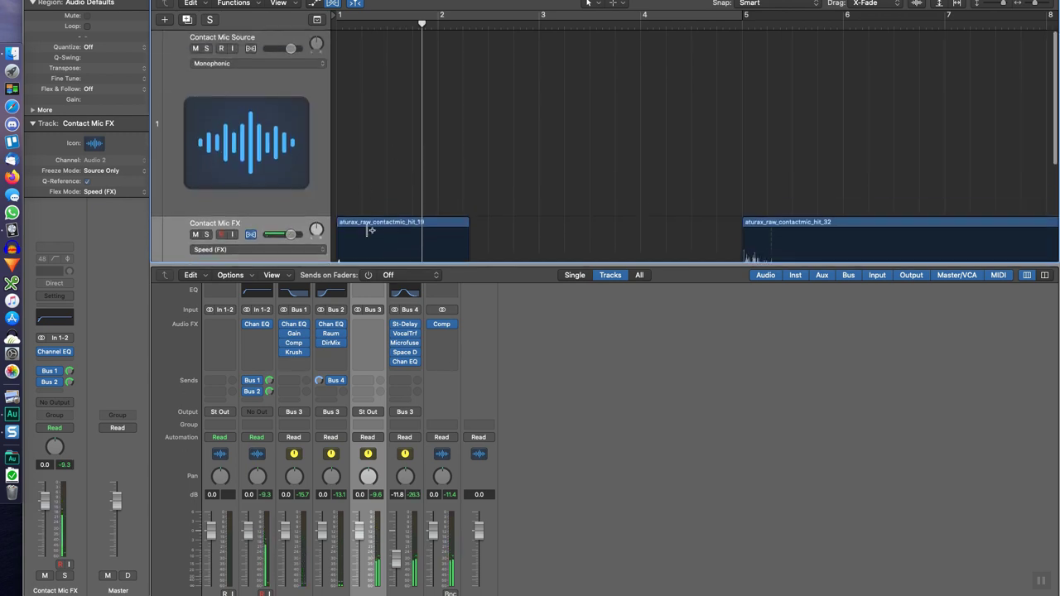
{"action": "left_click_drag", "start_coordinate": [368, 225], "coordinate": [373, 95]}
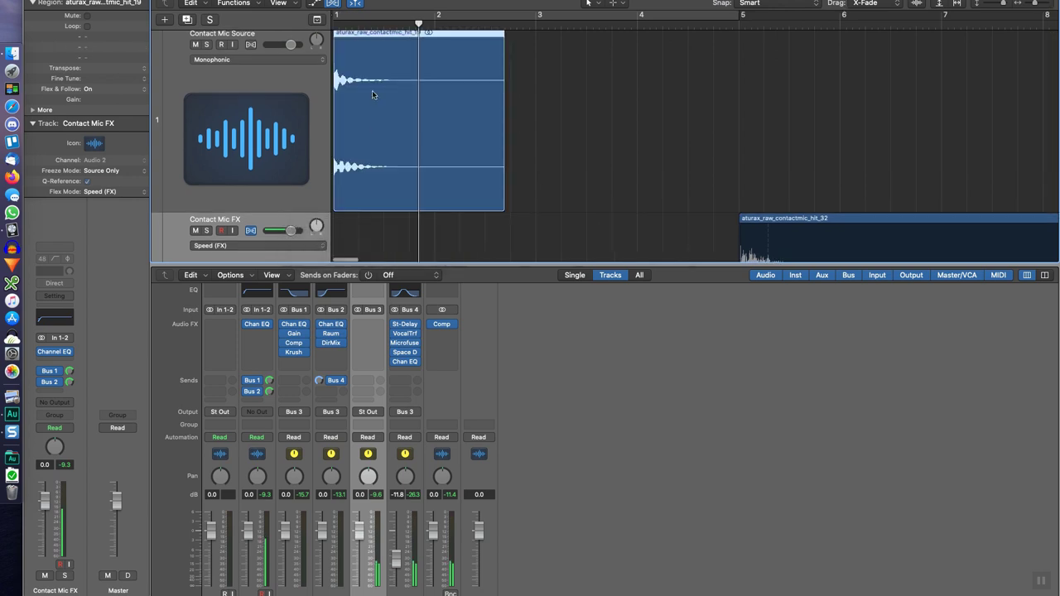
{"action": "left_click", "coordinate": [346, 24]}
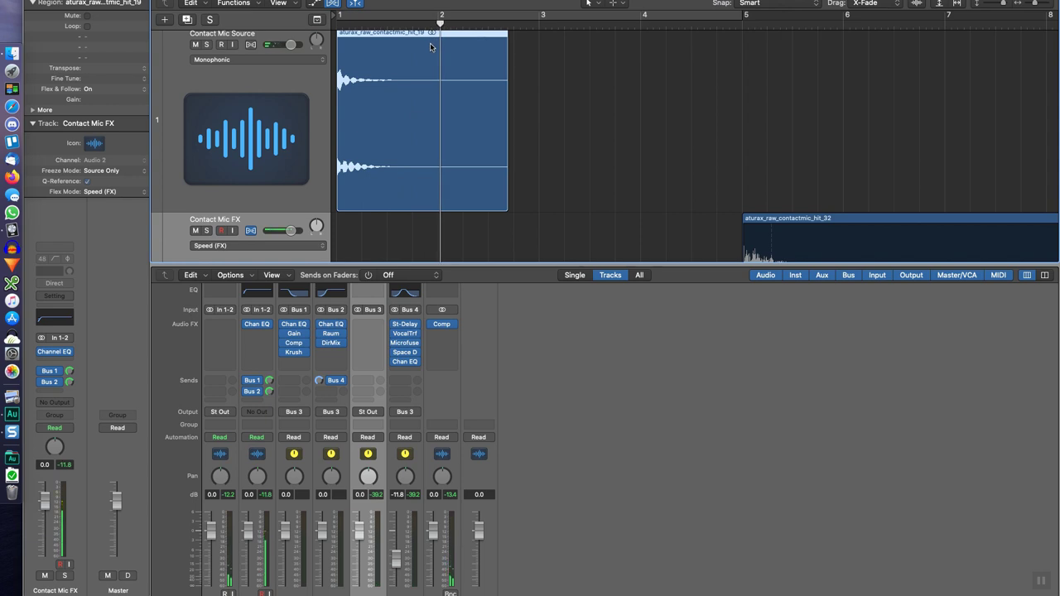
{"action": "key", "text": "super+z"}
{"action": "scroll", "coordinate": [421, 182], "scroll_direction": "down", "scroll_amount": 5}
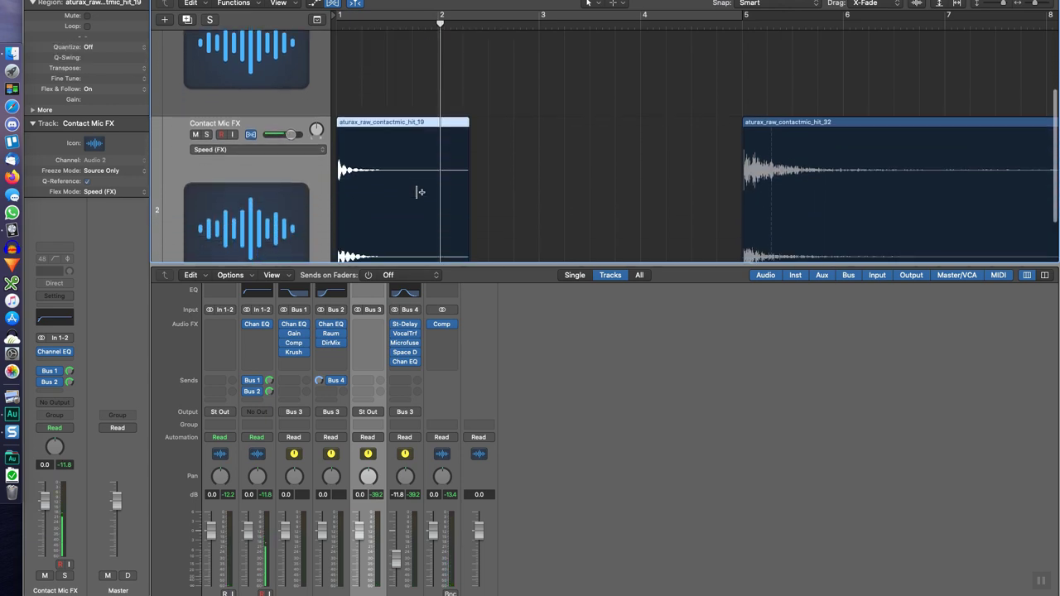
{"action": "scroll", "coordinate": [421, 193], "scroll_direction": "down", "scroll_amount": 3}
{"action": "left_click", "coordinate": [536, 161]}
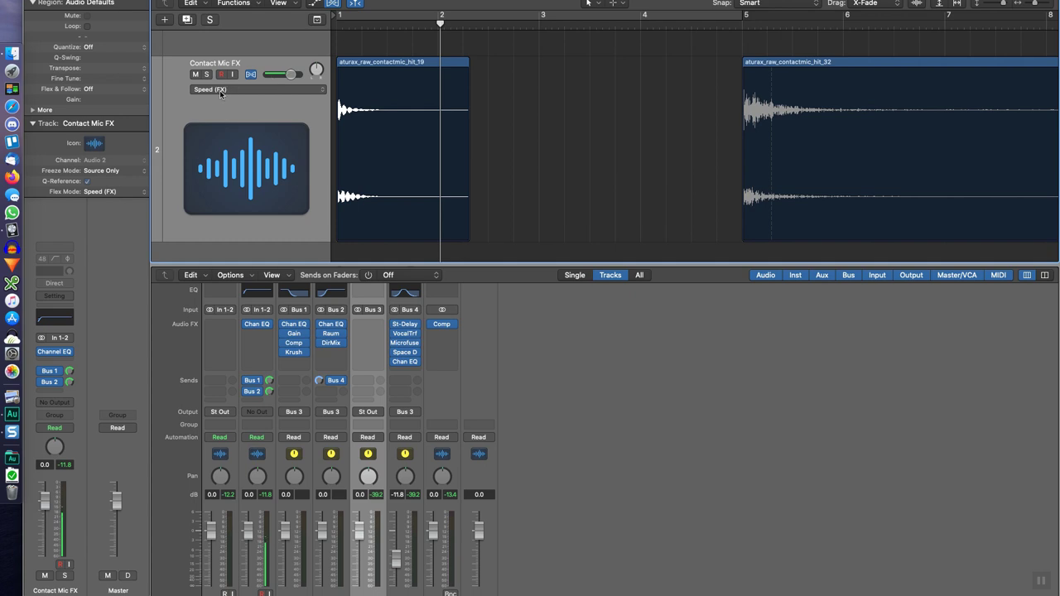
Play aturax_raw_contactmic_hit_19 from bar 1 with the effects again to compare it with the dry sound
{"action": "key", "text": "Return"}
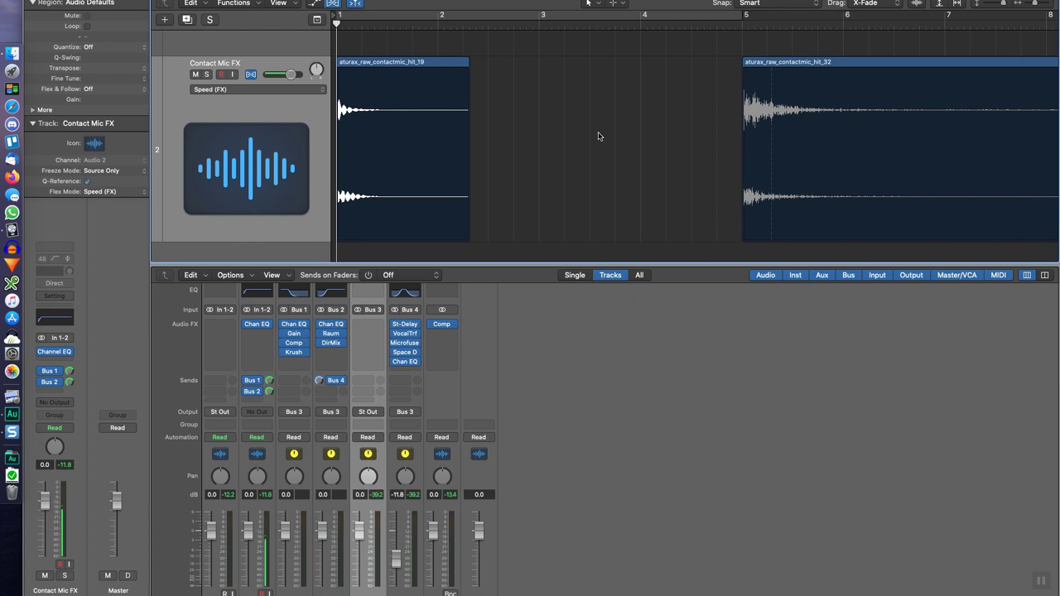
{"action": "key", "text": "space"}
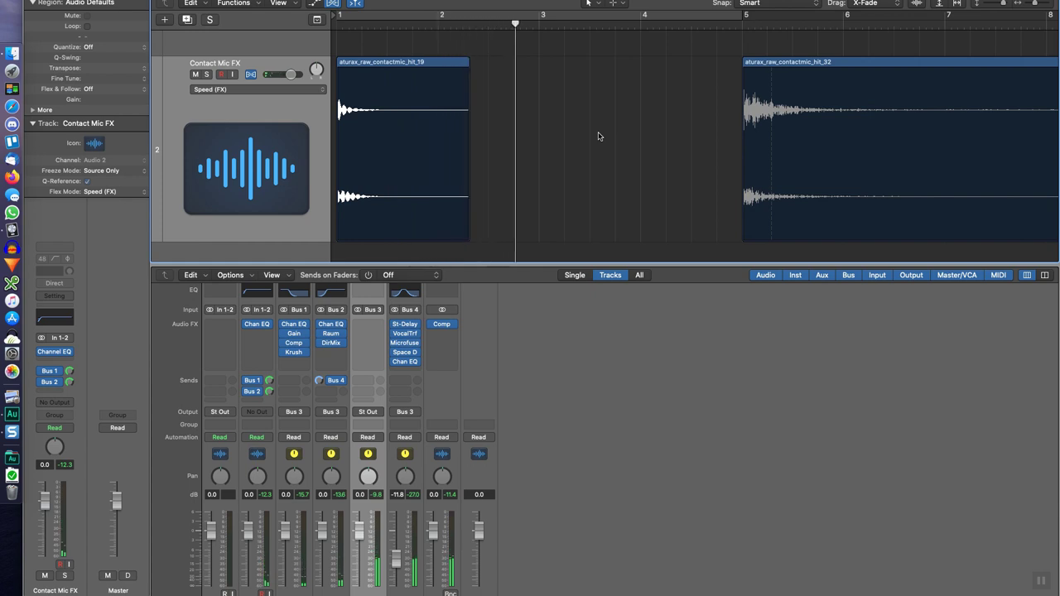
Move aturax_raw_contactmic_hit_32 to the Contact Mic Source track to play it dry from bar 5, and undo the move
{"action": "scroll", "coordinate": [513, 100], "scroll_direction": "right", "scroll_amount": 5}
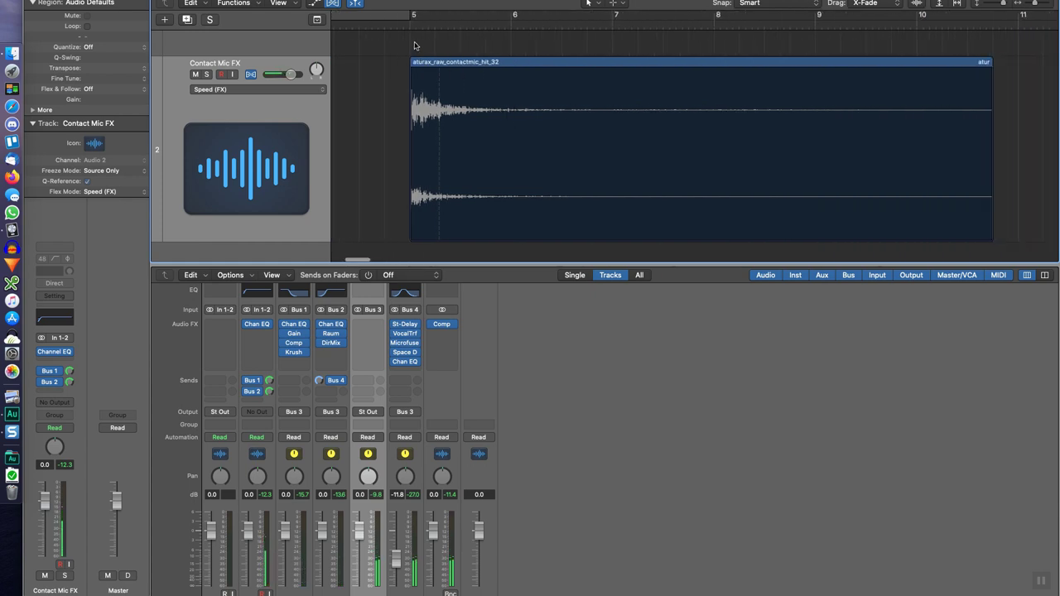
{"action": "left_click", "coordinate": [408, 26]}
{"action": "left_click_drag", "start_coordinate": [472, 65], "coordinate": [471, 42]}
{"action": "left_click", "coordinate": [403, 26]}
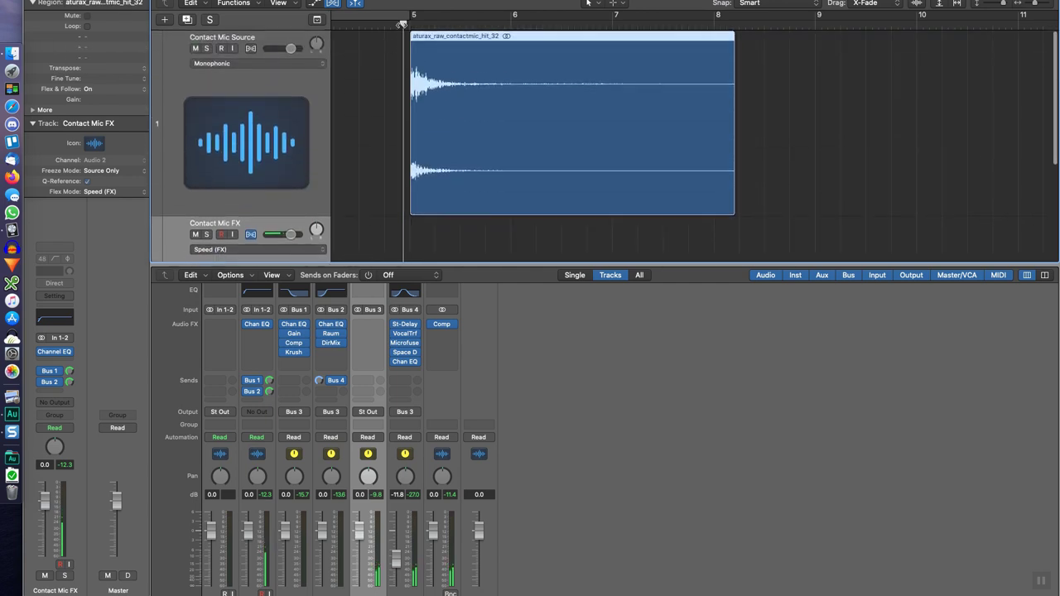
{"action": "key", "text": "space"}
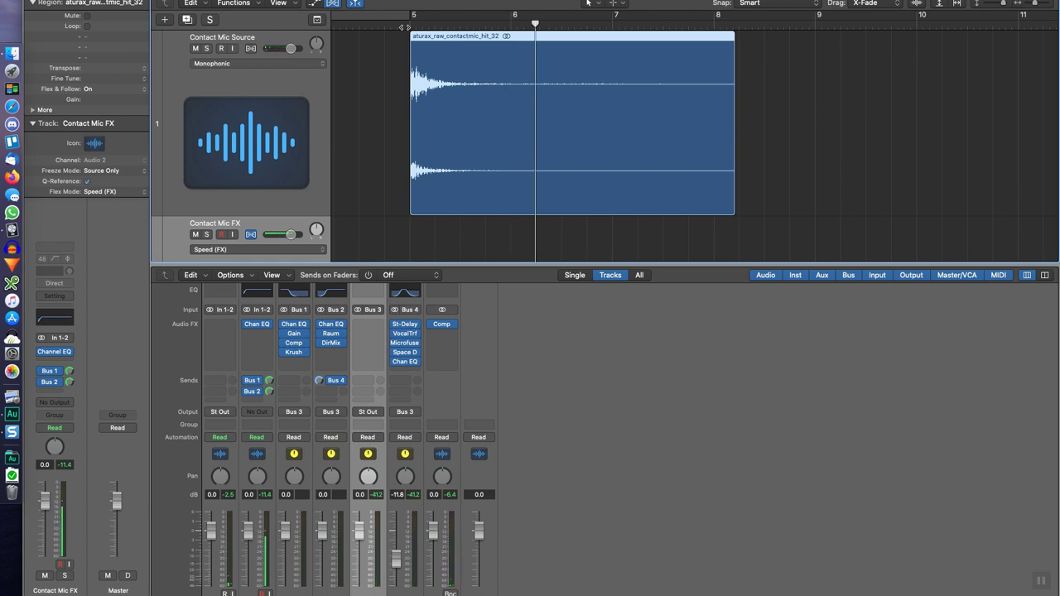
{"action": "key", "text": "Delete"}
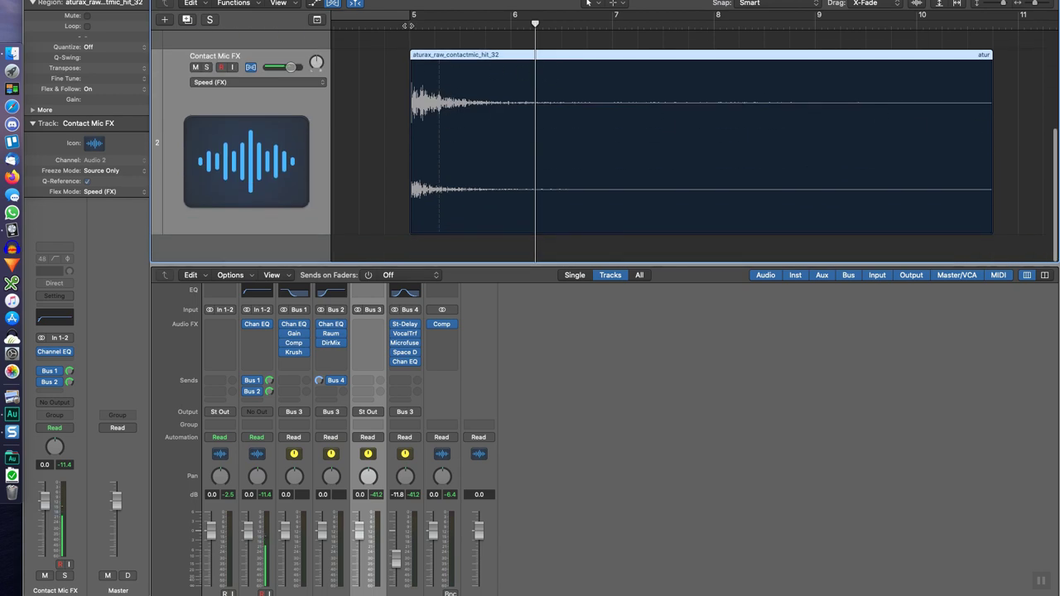
Play aturax_raw_contactmic_hit_32 on the Contact Mic FX track from bar 5 through the effects chain
{"action": "left_click", "coordinate": [405, 28]}
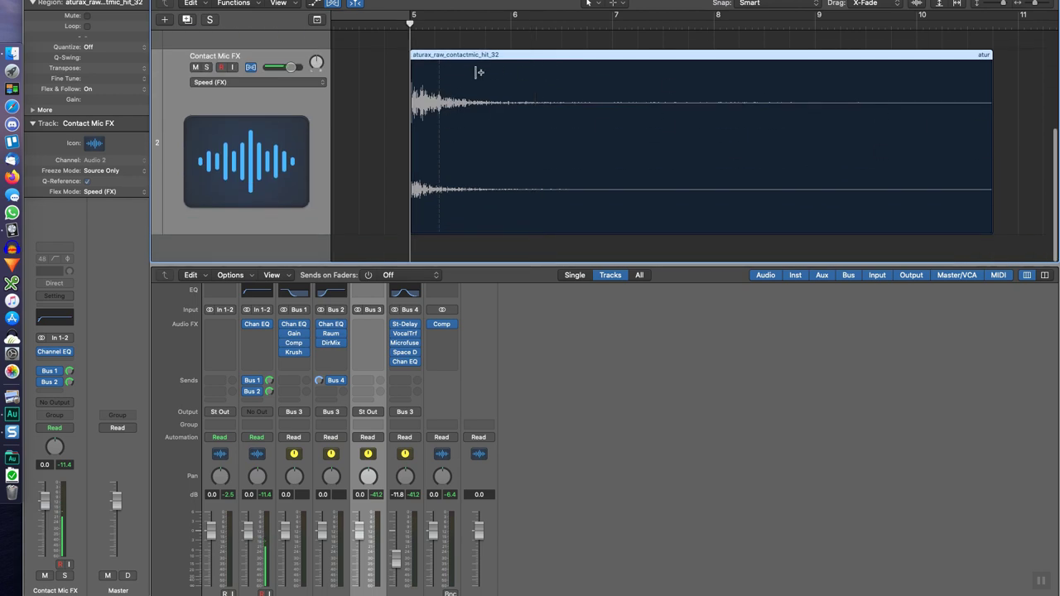
{"action": "key", "text": "space"}
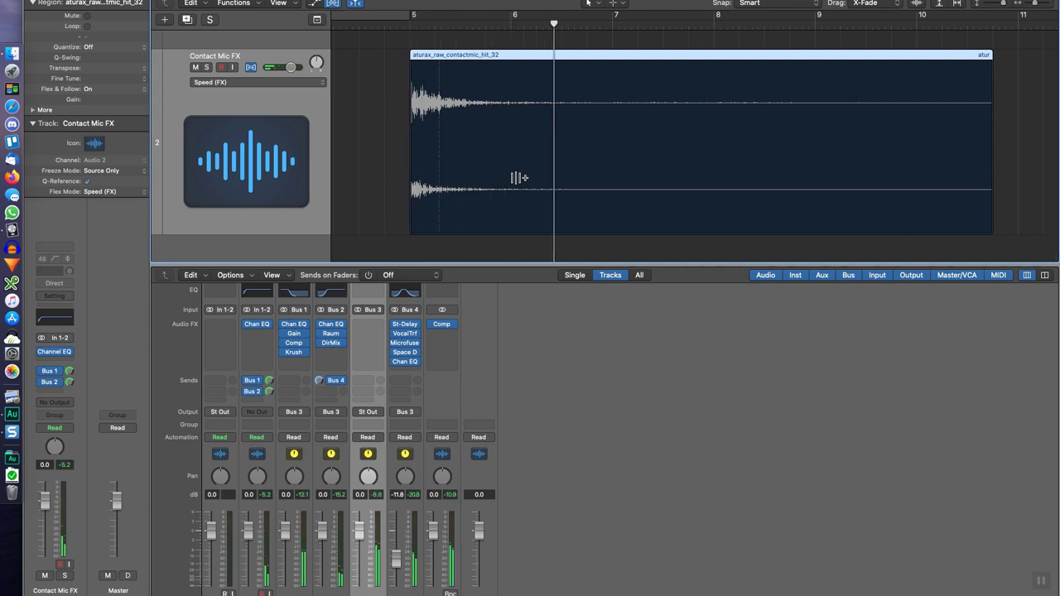
Bypass the VocalTrf and Microfuse effects on the Delay channel and mute that channel
{"action": "left_click", "coordinate": [395, 334]}
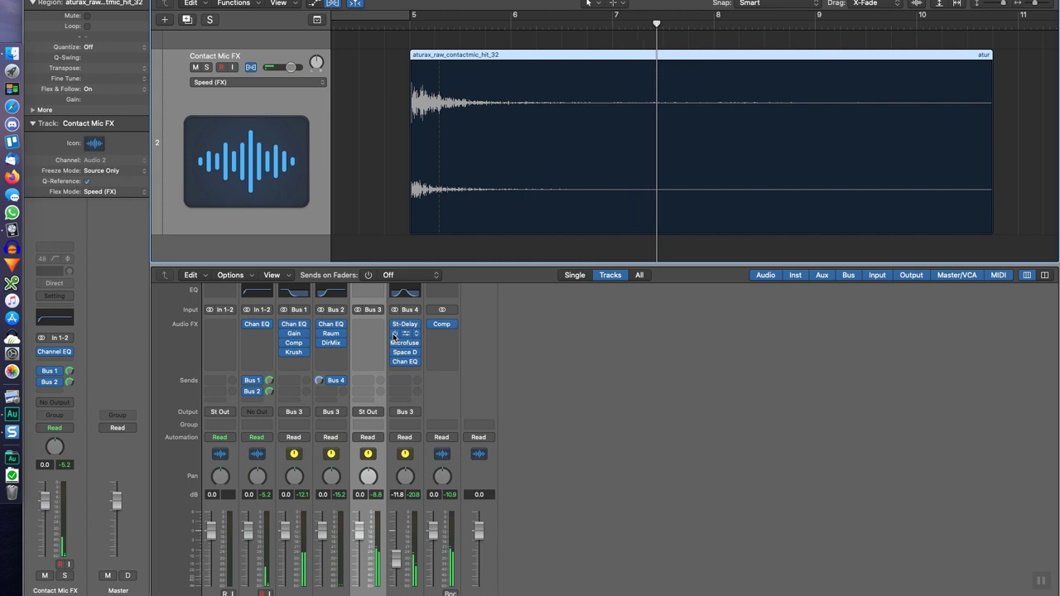
{"action": "scroll", "coordinate": [410, 369], "scroll_direction": "down", "scroll_amount": 2}
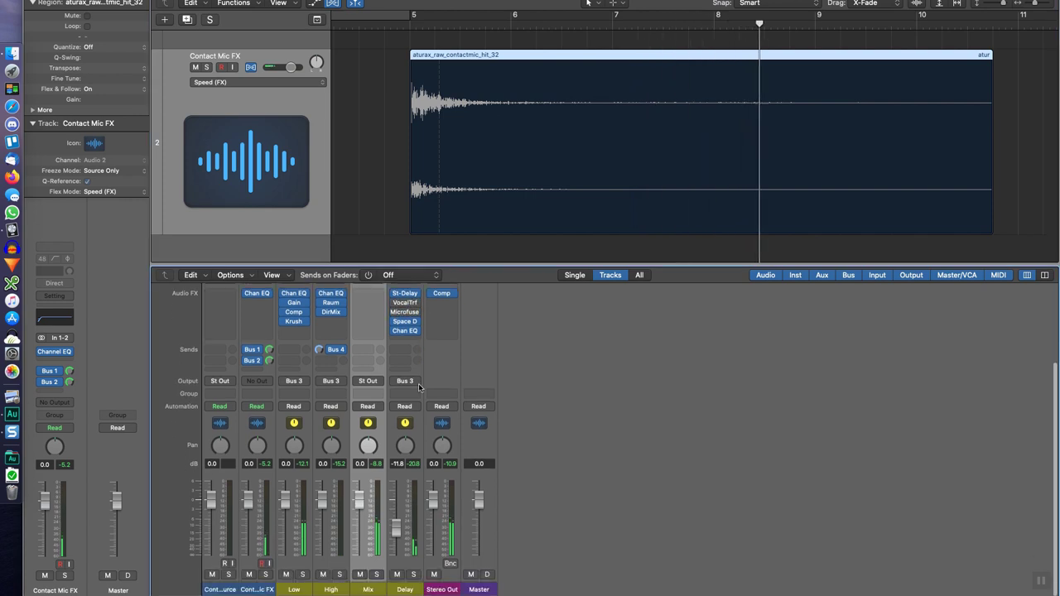
{"action": "left_click", "coordinate": [608, 85]}
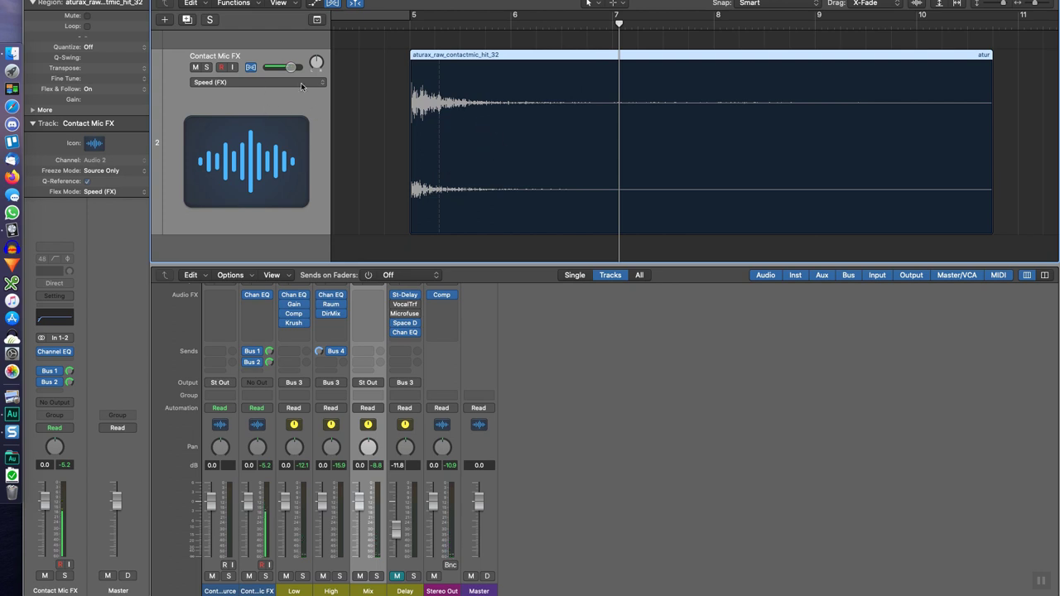
Deselect aturax_raw_contactmic_hit_32 and return the playhead to bar 1
{"action": "scroll", "coordinate": [464, 103], "scroll_direction": "left", "scroll_amount": 10}
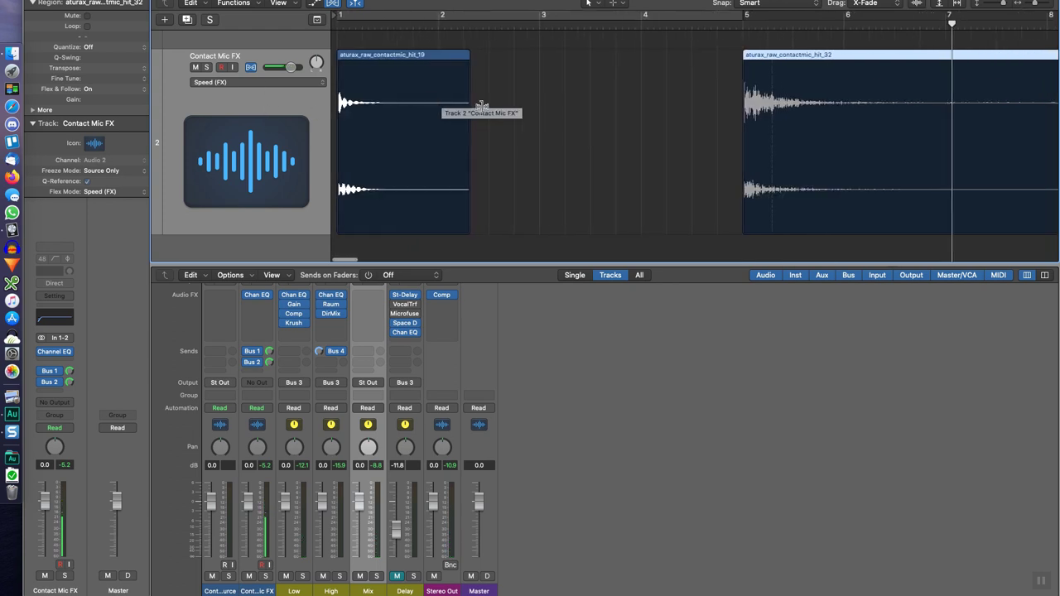
{"action": "left_click", "coordinate": [545, 109]}
{"action": "scroll", "coordinate": [454, 106], "scroll_direction": "up", "scroll_amount": 5}
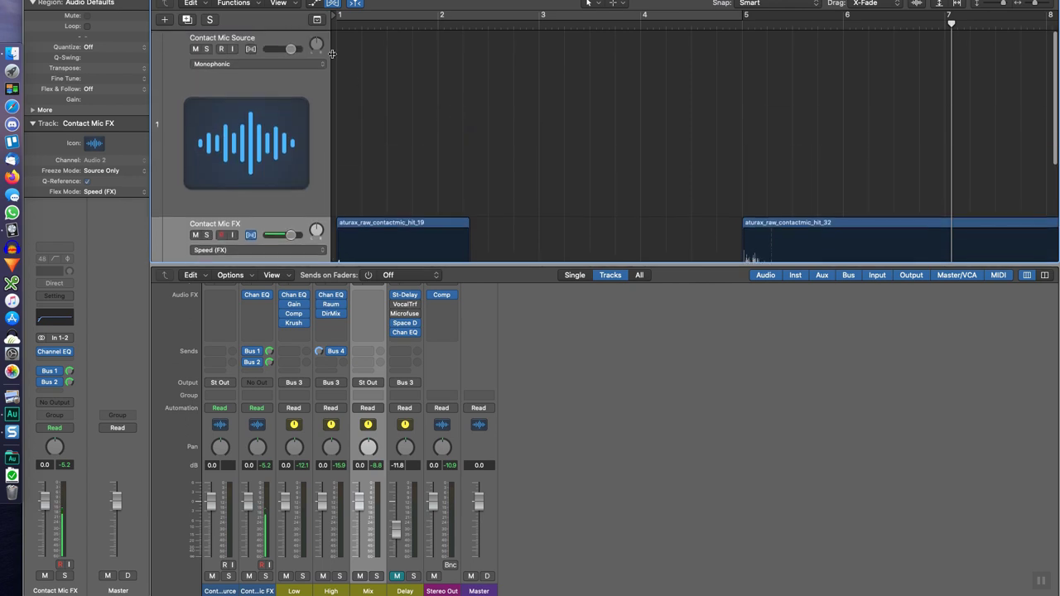
{"action": "key", "text": "Return"}
{"action": "scroll", "coordinate": [388, 174], "scroll_direction": "down", "scroll_amount": 5}
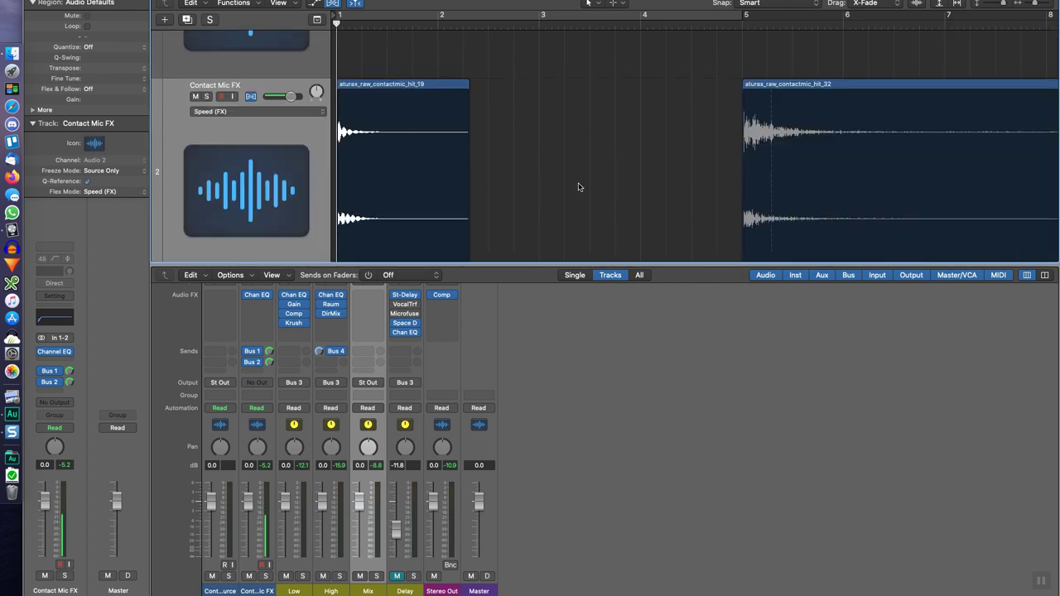
{"action": "scroll", "coordinate": [557, 171], "scroll_direction": "down", "scroll_amount": 2}
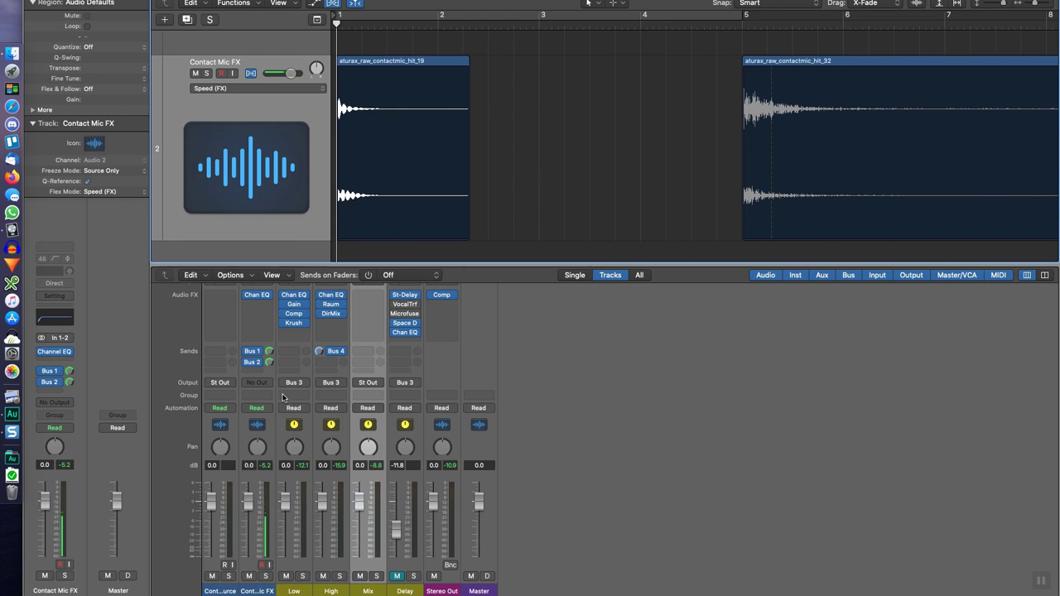
View the Gain plug-in settings on the Low channel, close them and select the High channel
{"action": "left_click", "coordinate": [283, 437]}
{"action": "scroll", "coordinate": [290, 448], "scroll_direction": "down", "scroll_amount": 1}
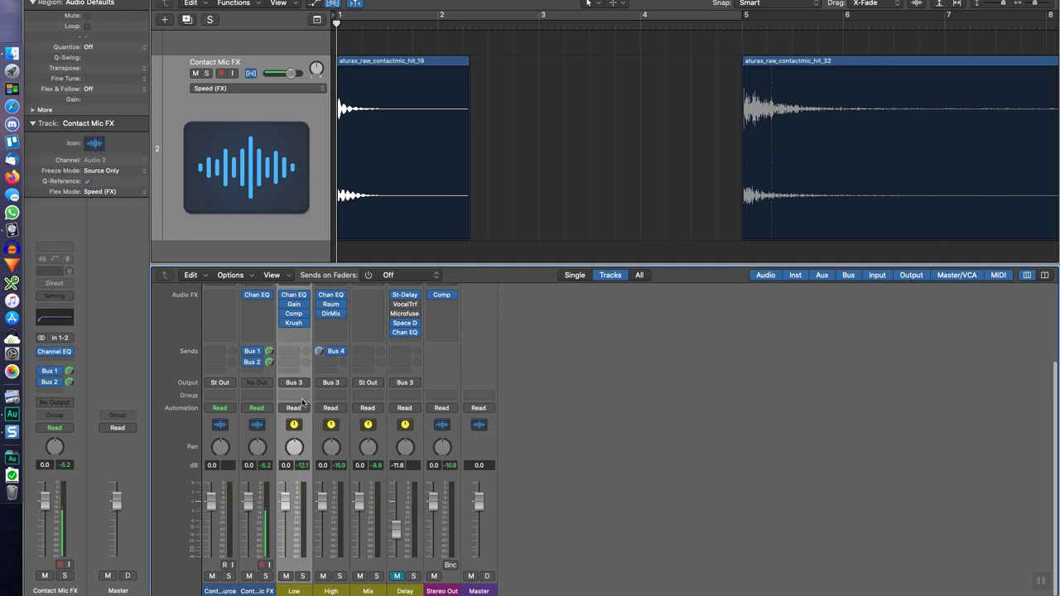
{"action": "left_click", "coordinate": [295, 304]}
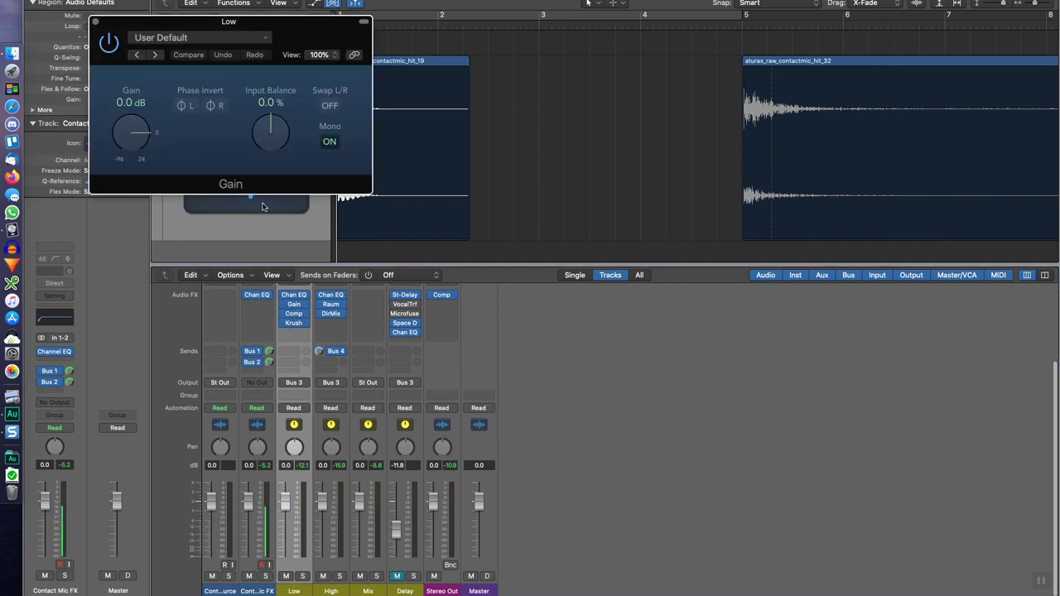
{"action": "left_click", "coordinate": [94, 21]}
{"action": "left_click", "coordinate": [342, 381]}
{"action": "left_click", "coordinate": [344, 379]}
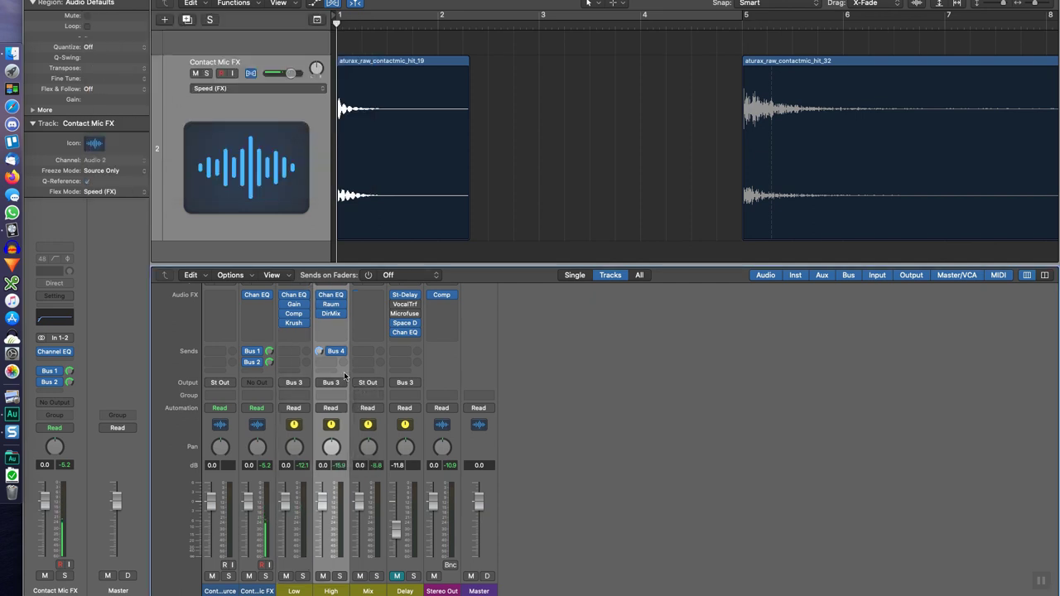